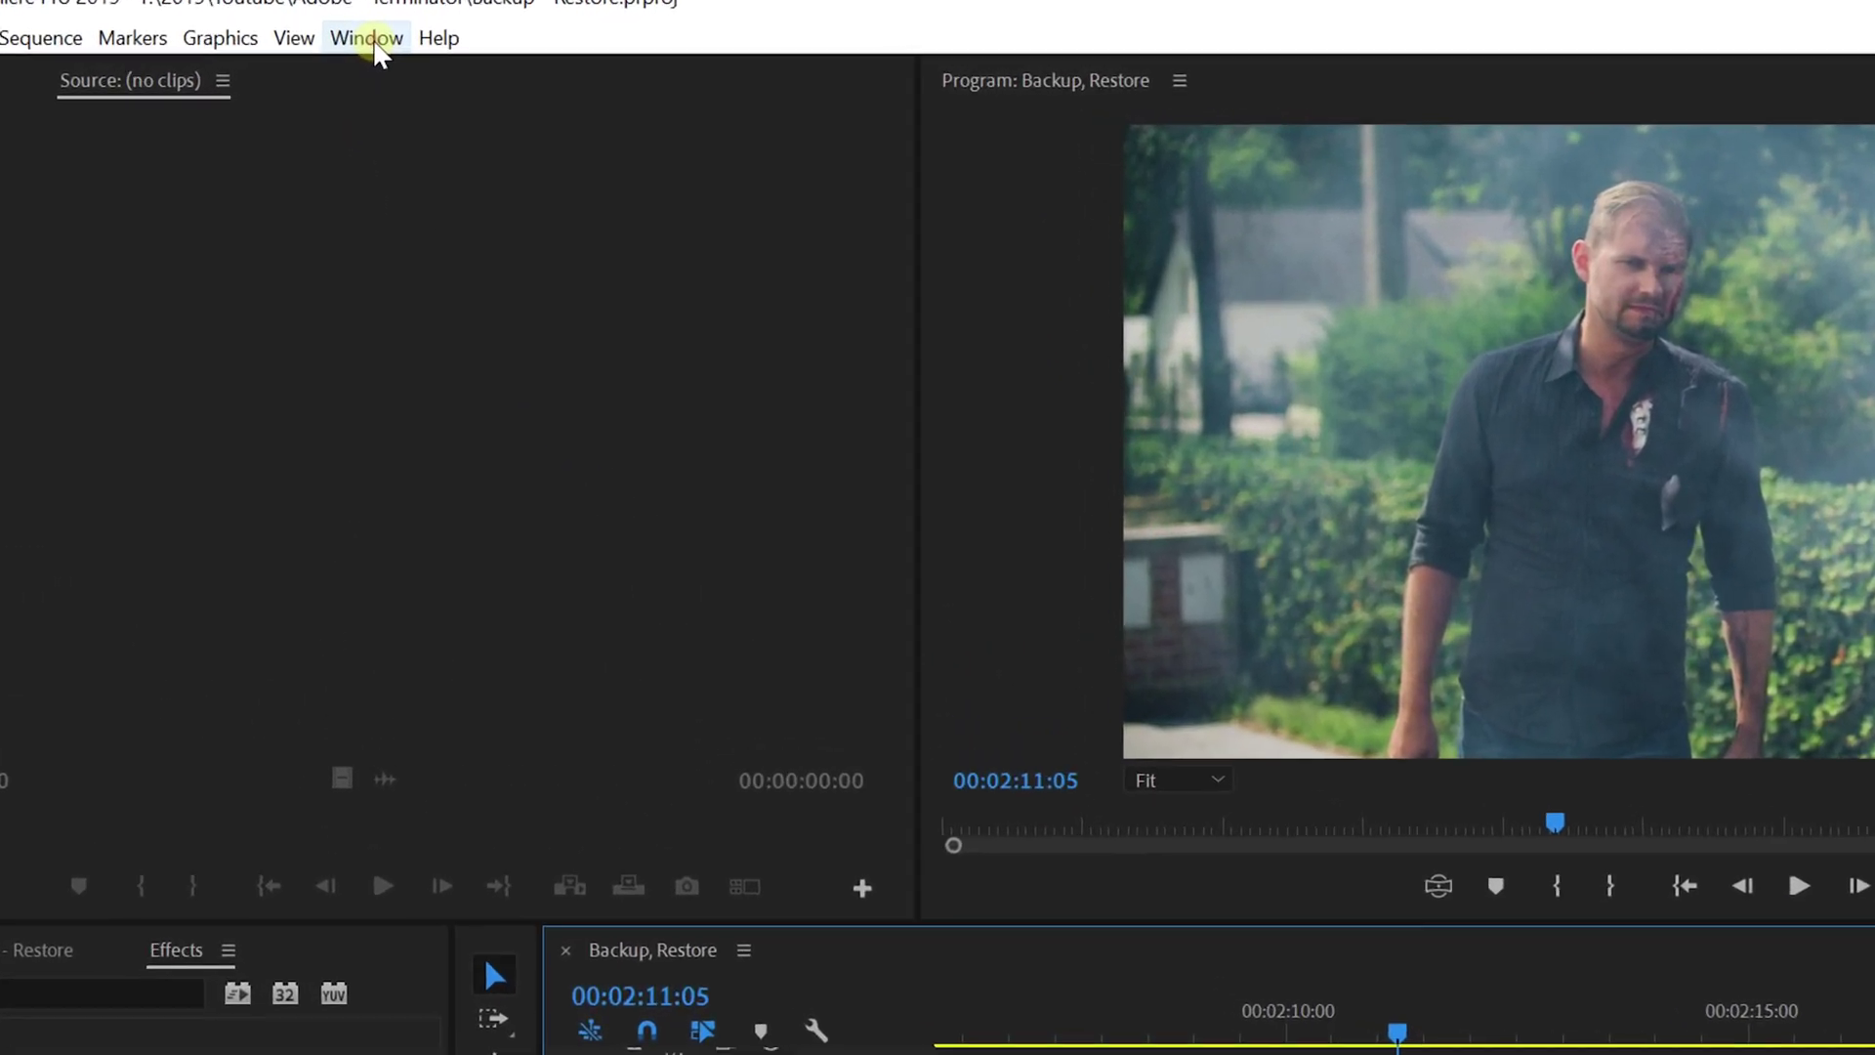
- Show the Lumetri Color panel from the Window menu and collapse its Basic Correction section
click(343, 44)
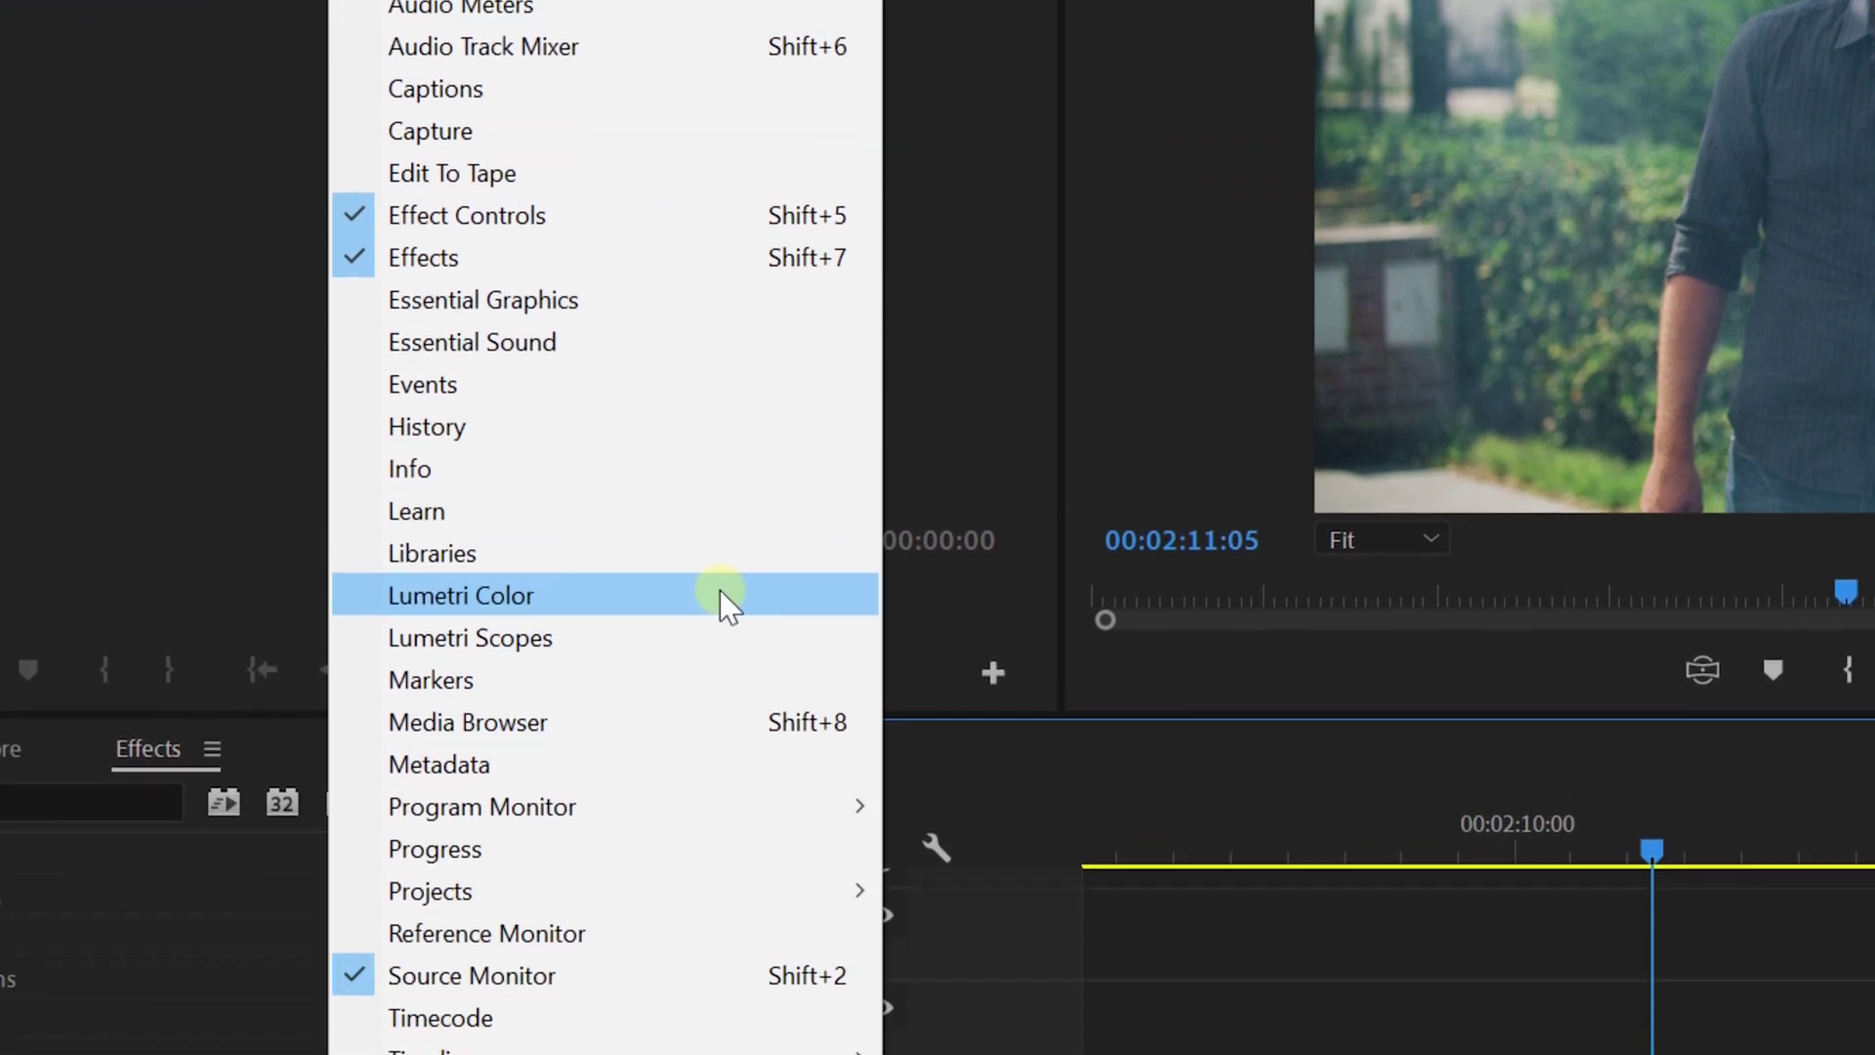
click(719, 1001)
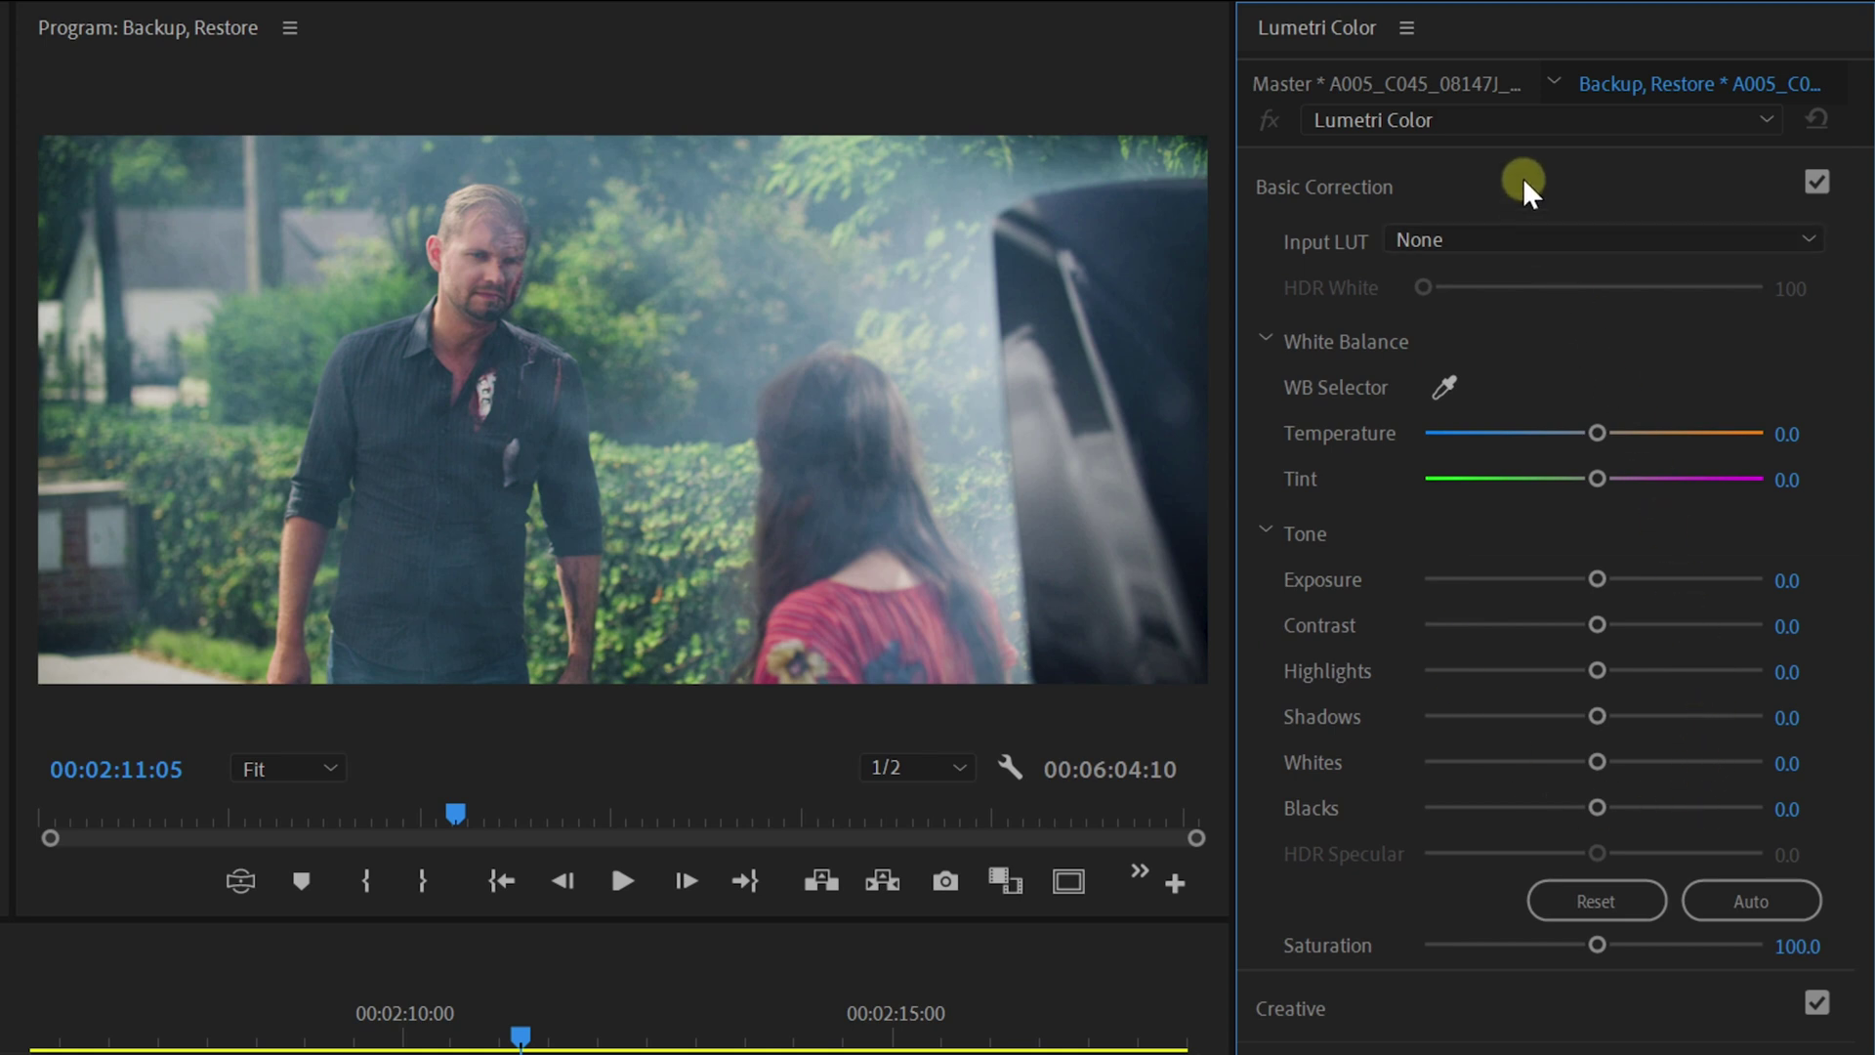
click(1522, 178)
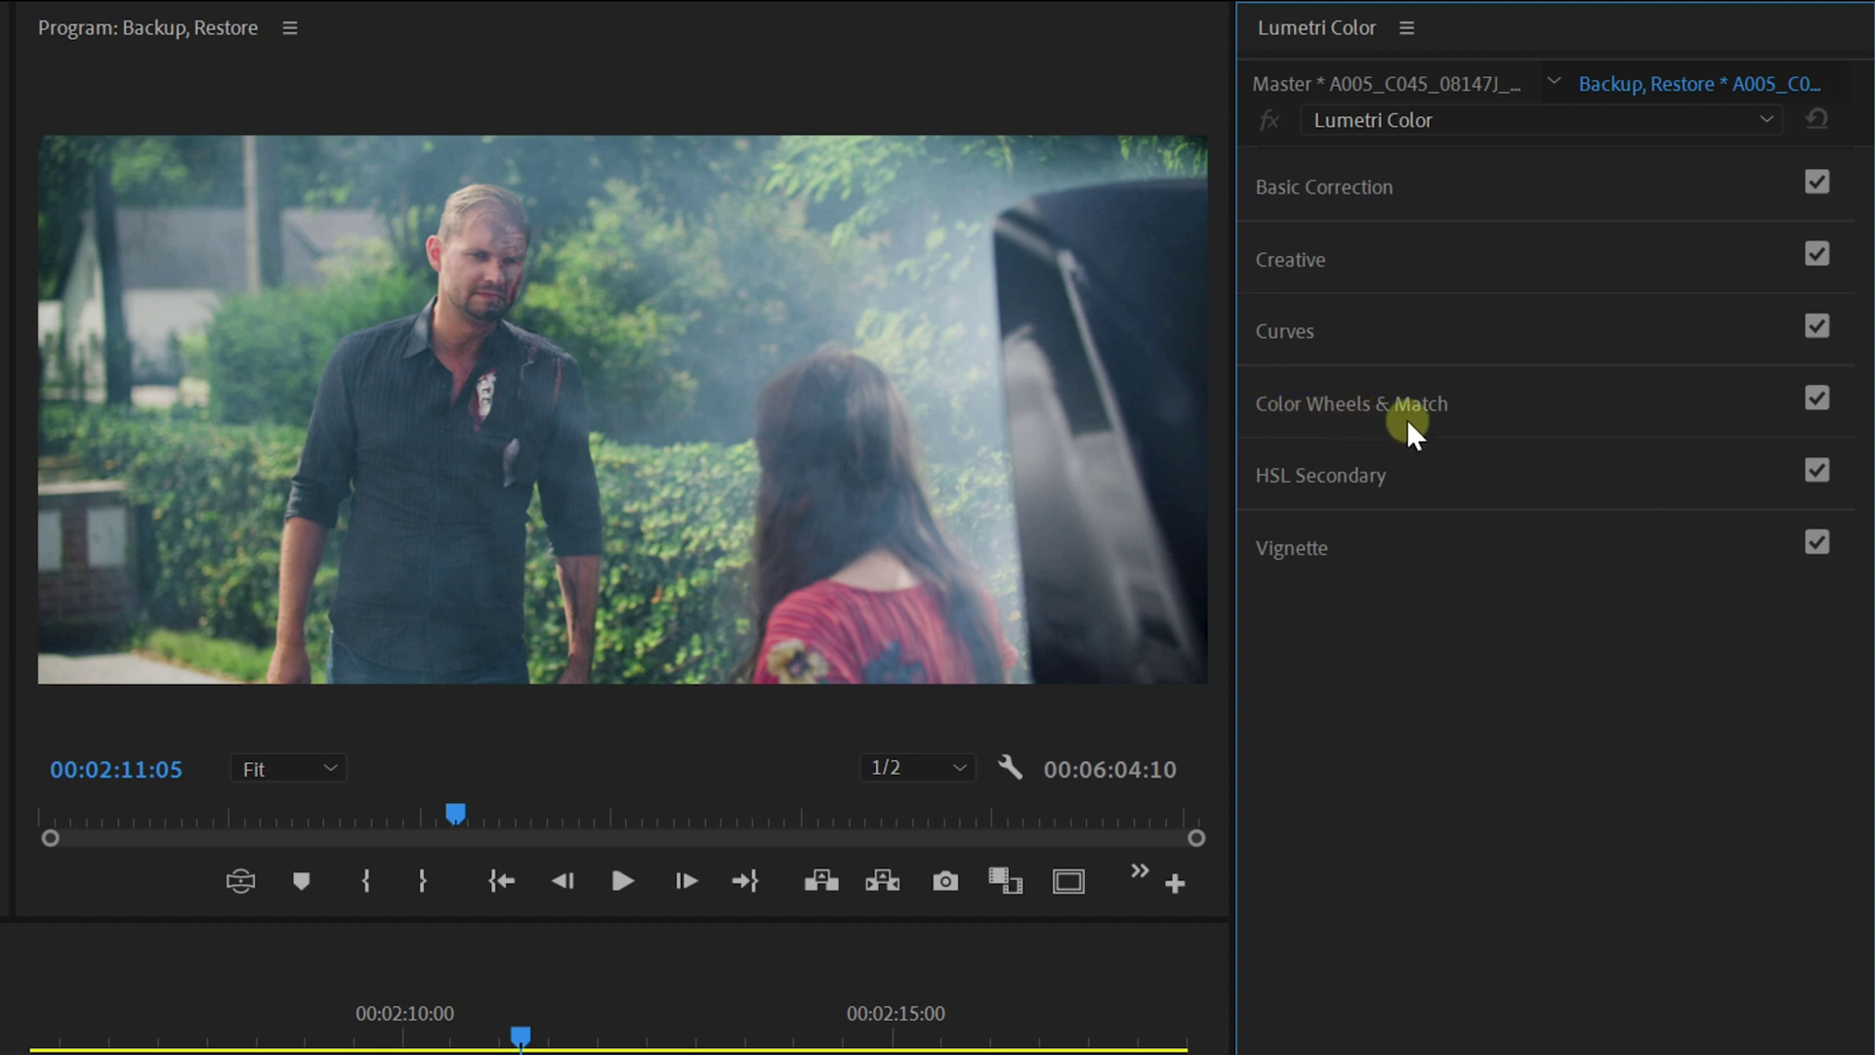
- In Color Wheels & Match, push the Shadows wheel toward teal and reset the Midtones offset
click(1484, 410)
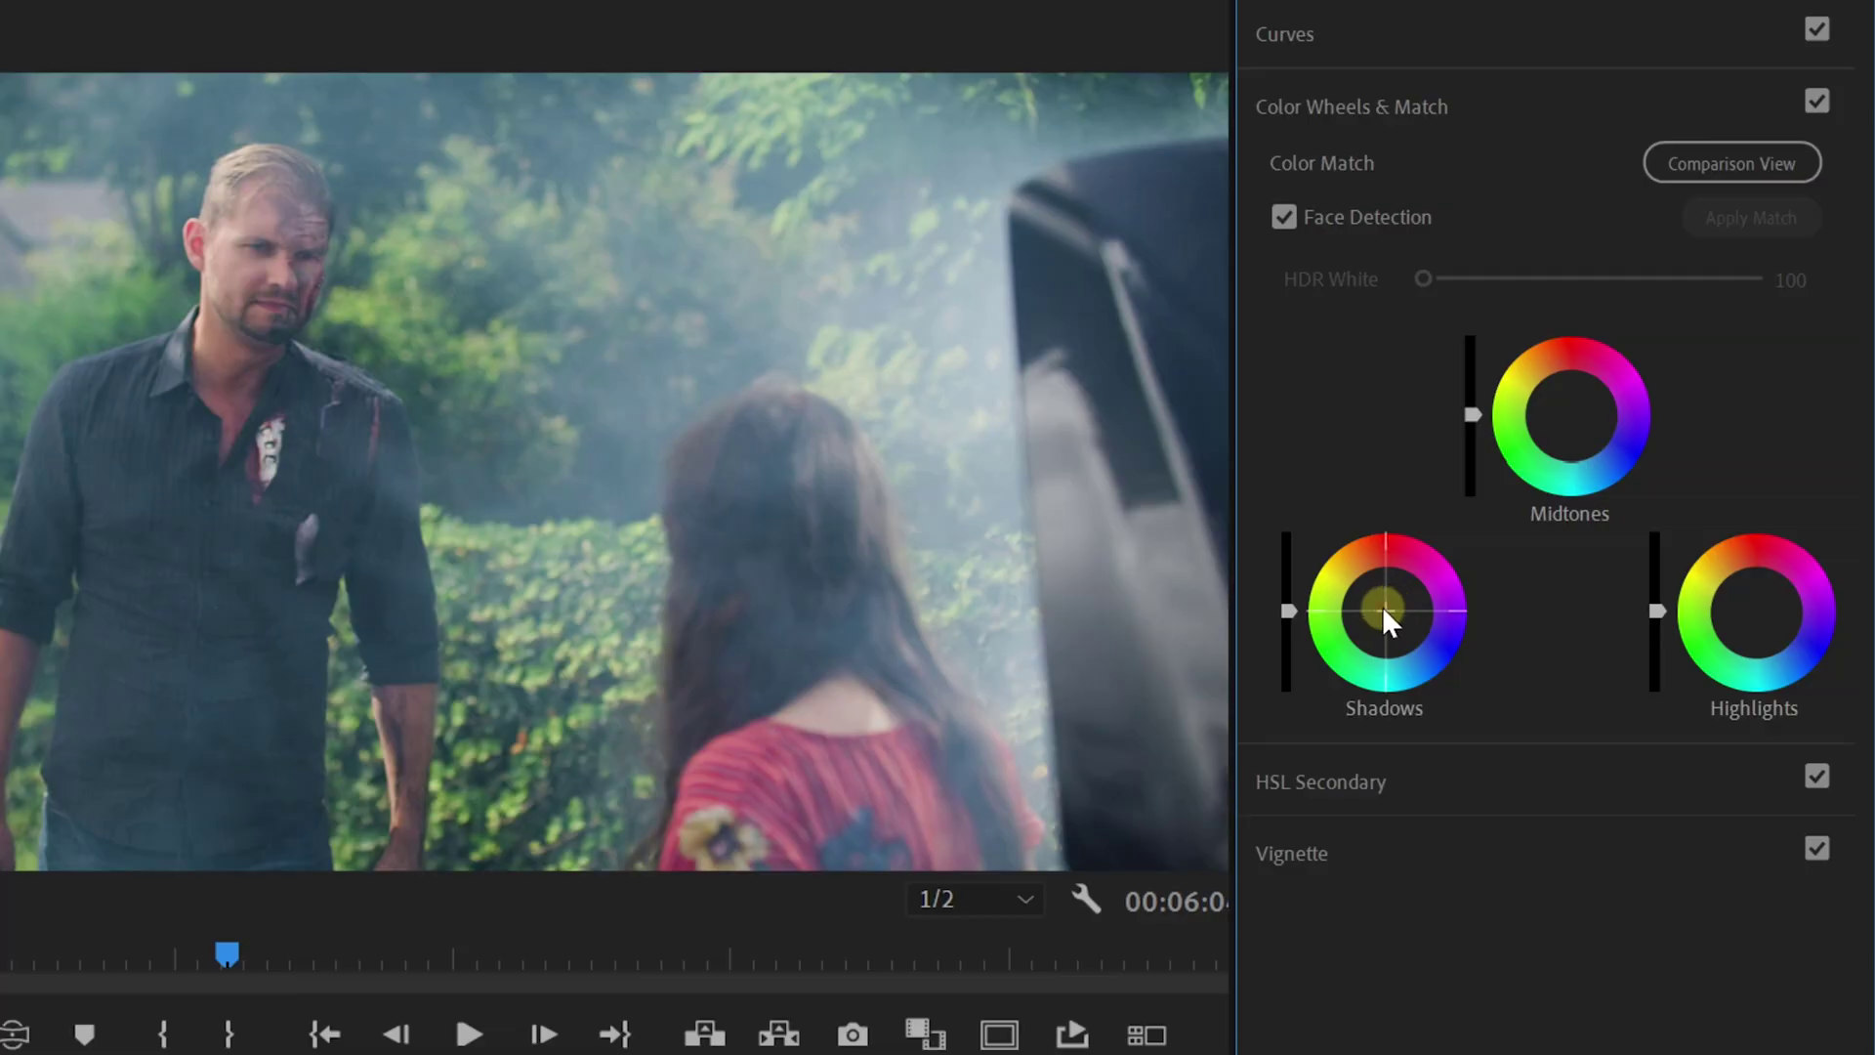
drag(1383, 611, 1413, 662)
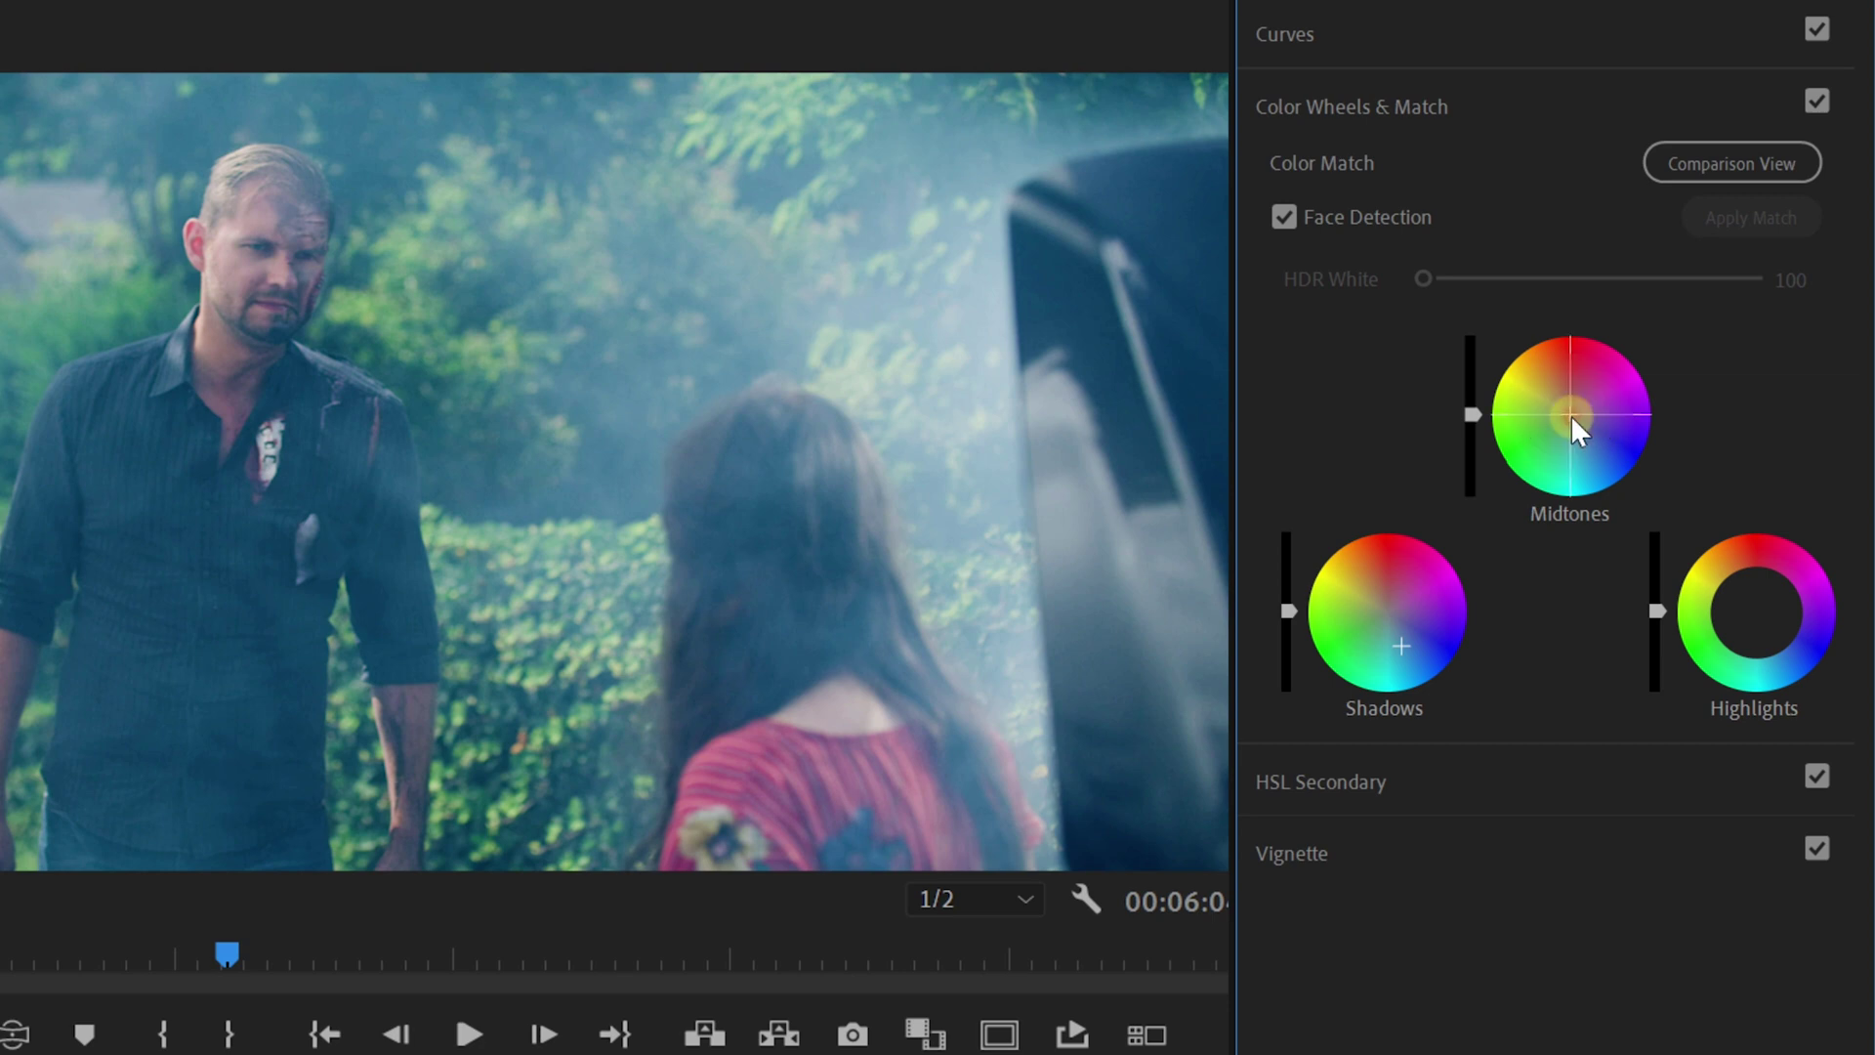
double_click(1573, 422)
- Toggle the Color Wheels grade off and on three times to compare, leaving it enabled
click(1819, 103)
click(1819, 103)
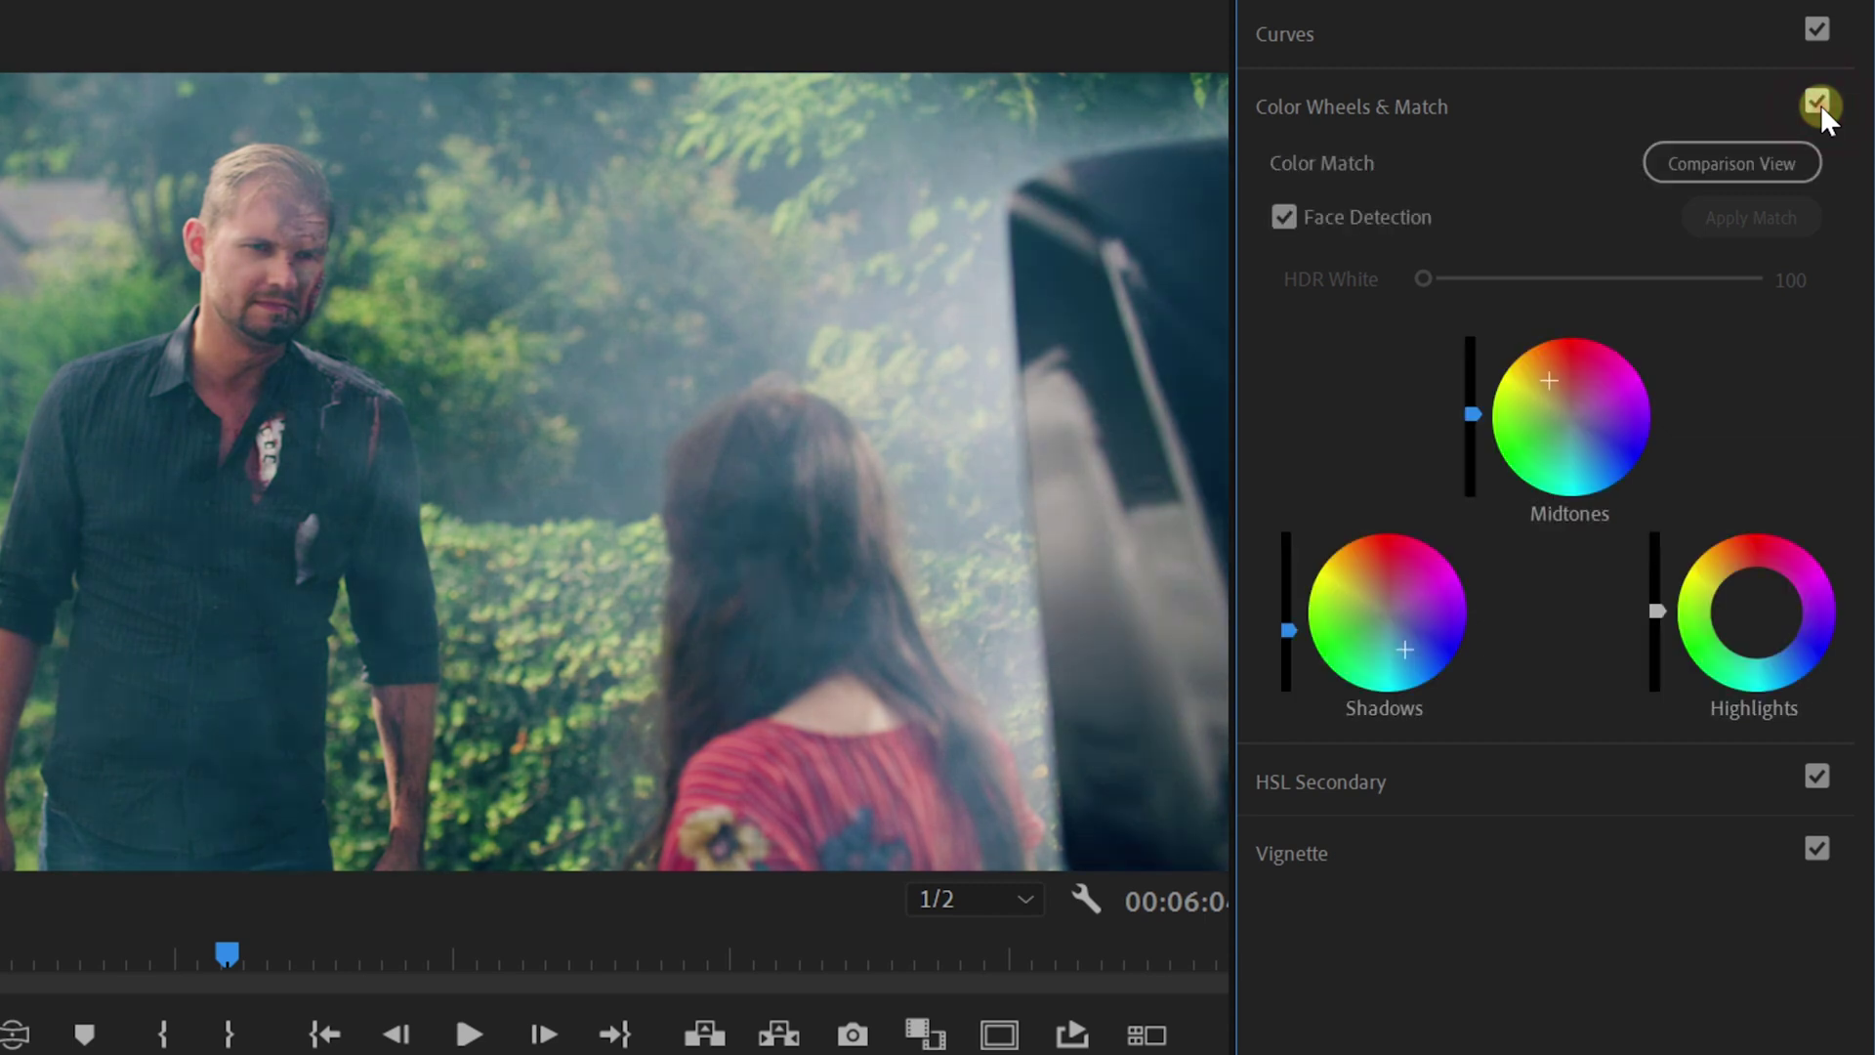
click(1819, 103)
click(1819, 102)
click(1818, 103)
click(1818, 103)
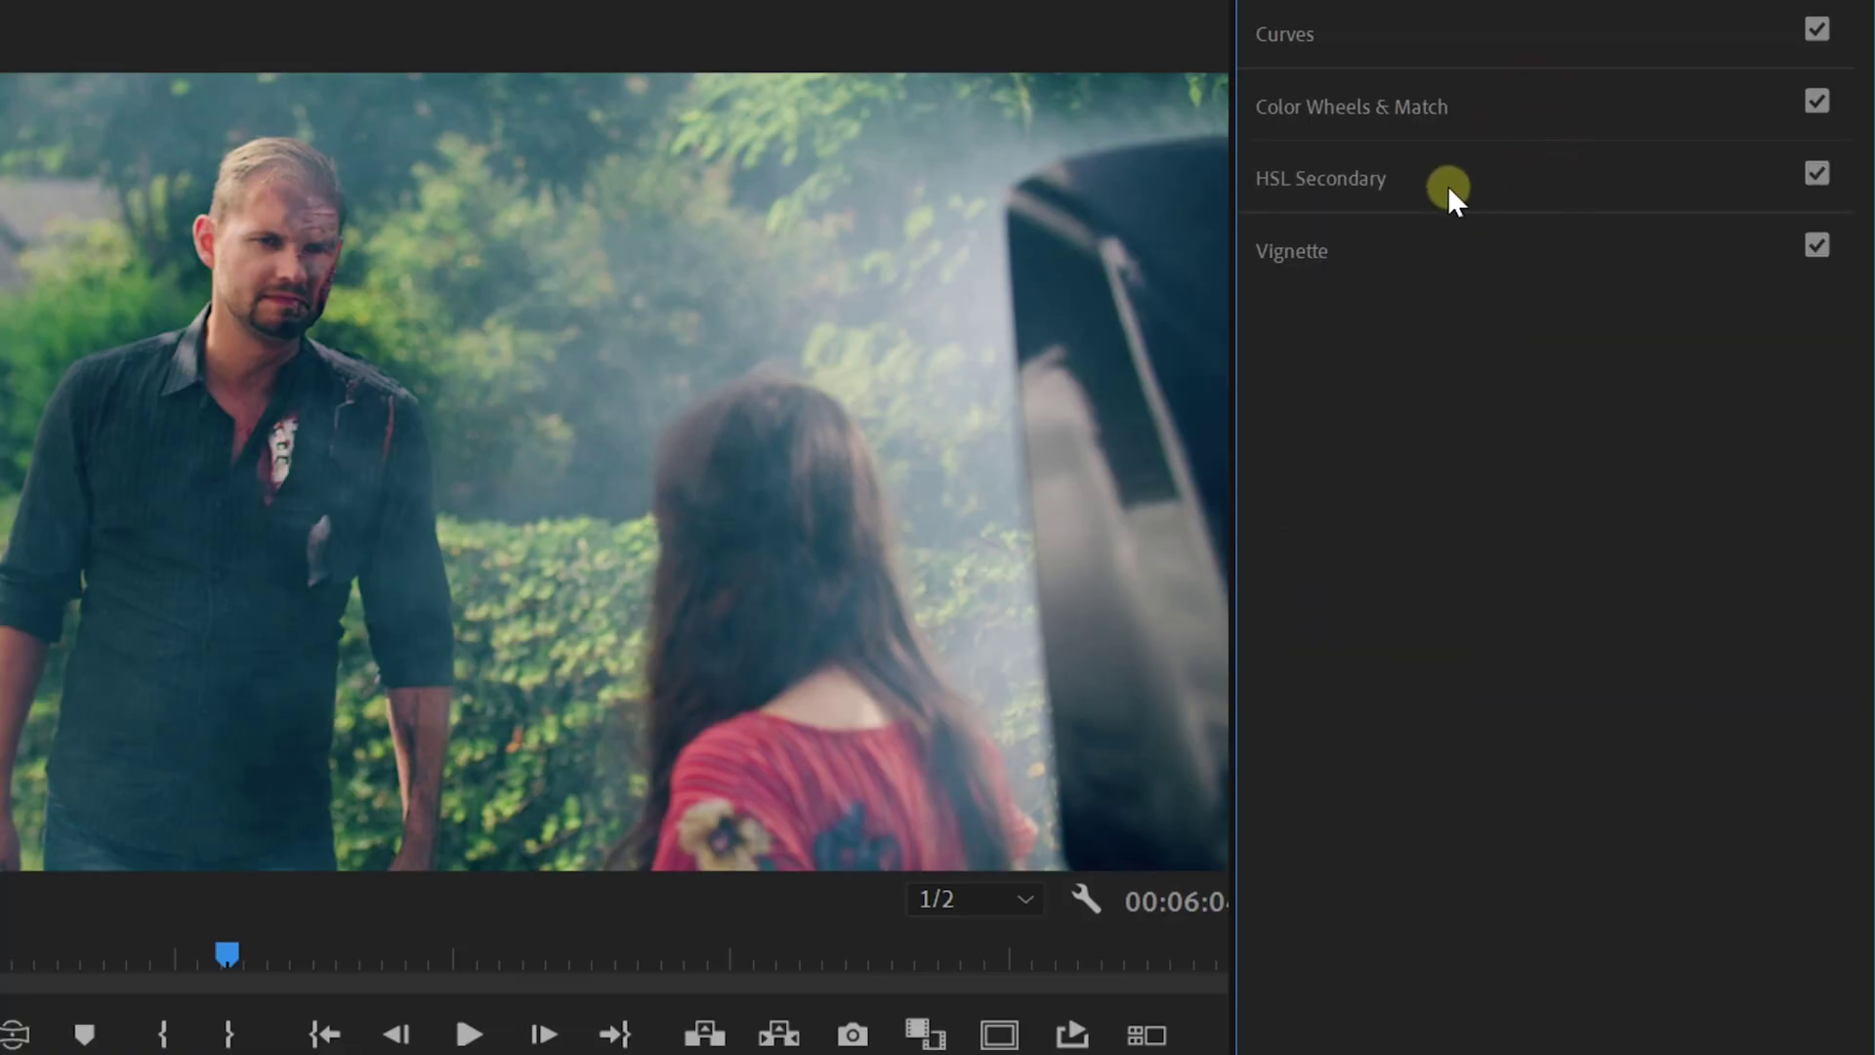
- In HSL Secondary, widen the Hue and Saturation ranges fully and narrow Lightness to the darkest tones
click(1447, 184)
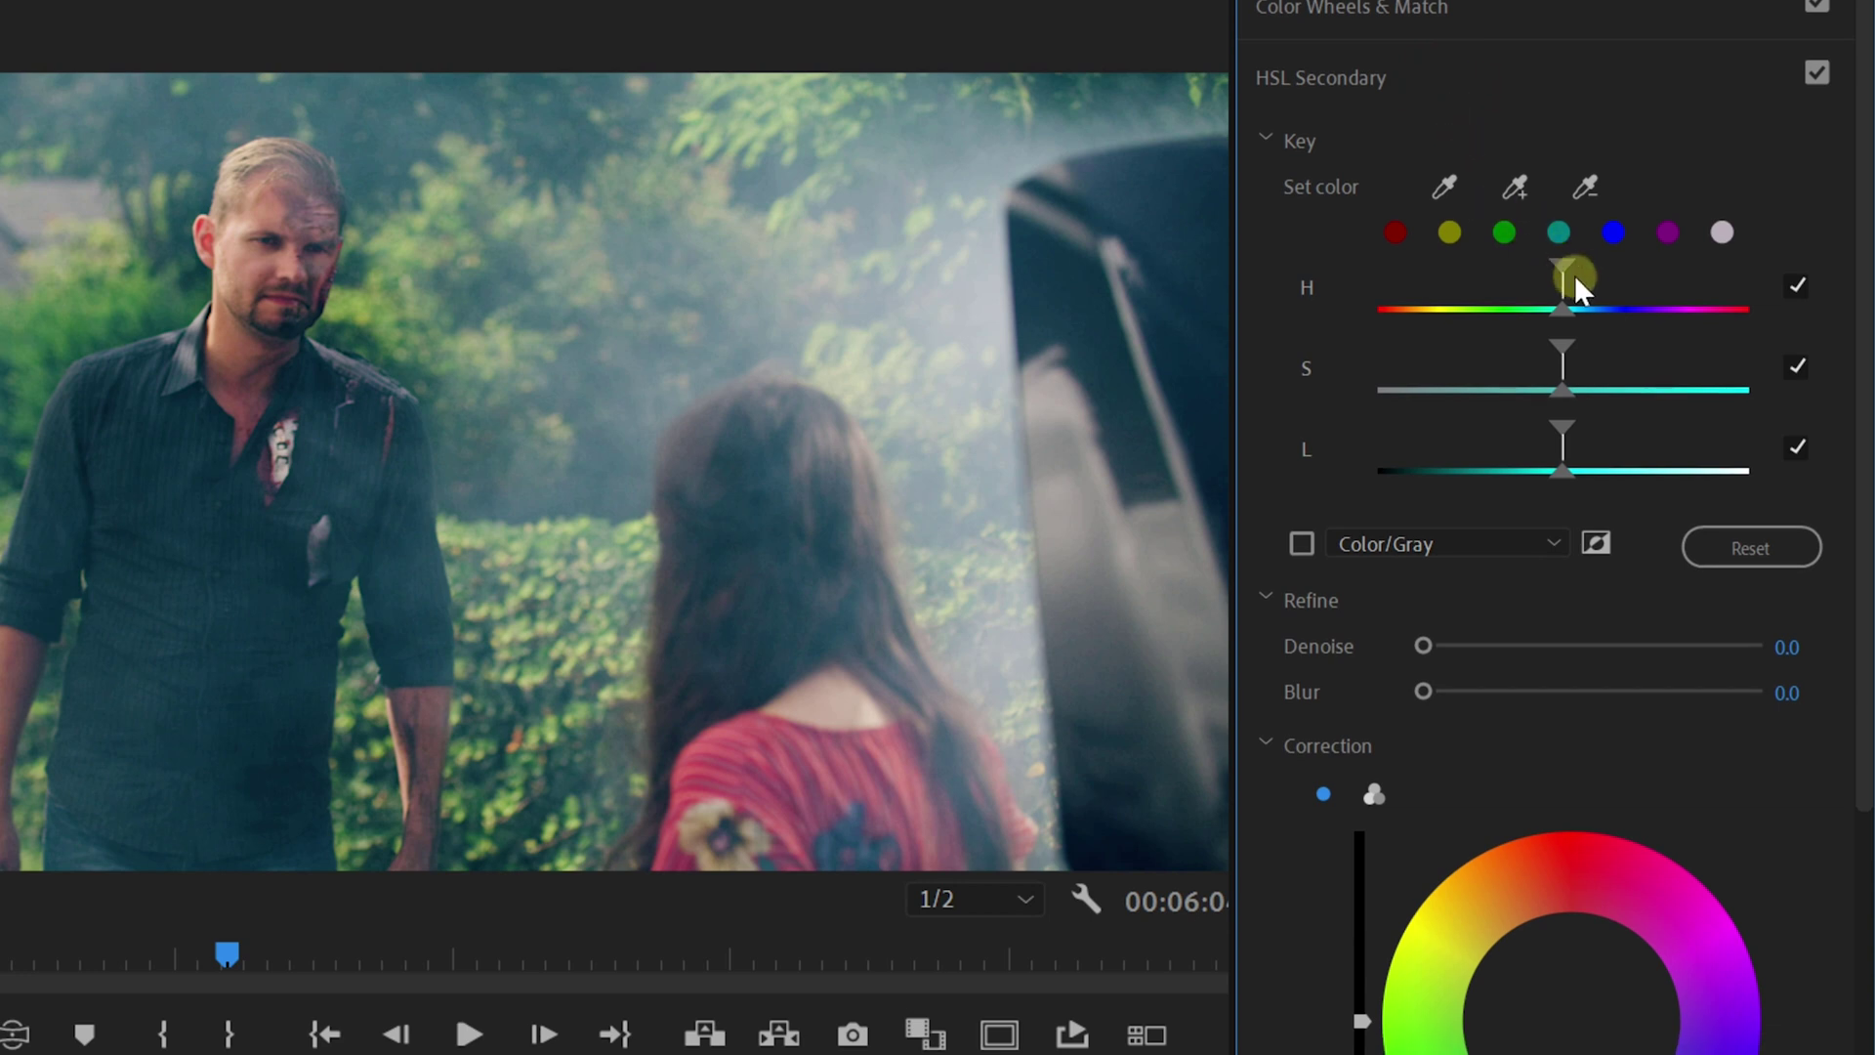
drag(1558, 261, 1387, 279)
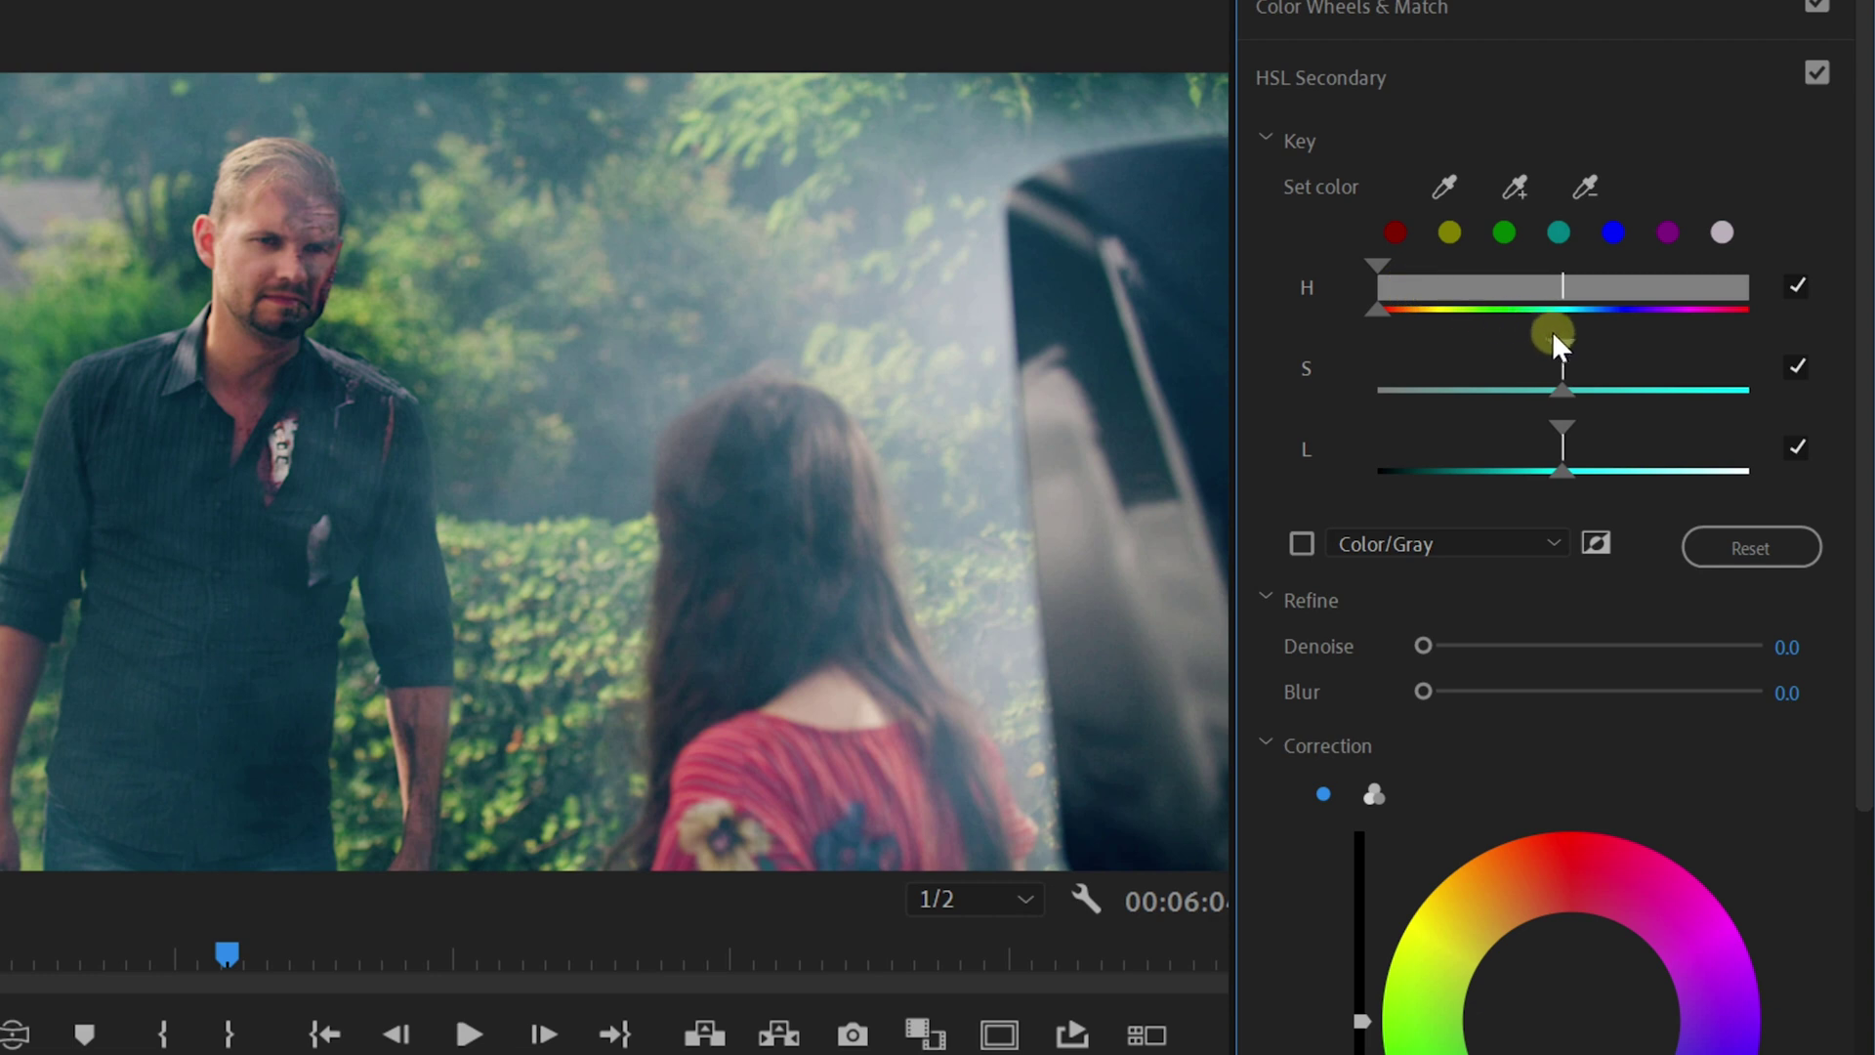
drag(1542, 346, 1336, 344)
drag(1565, 422, 1520, 478)
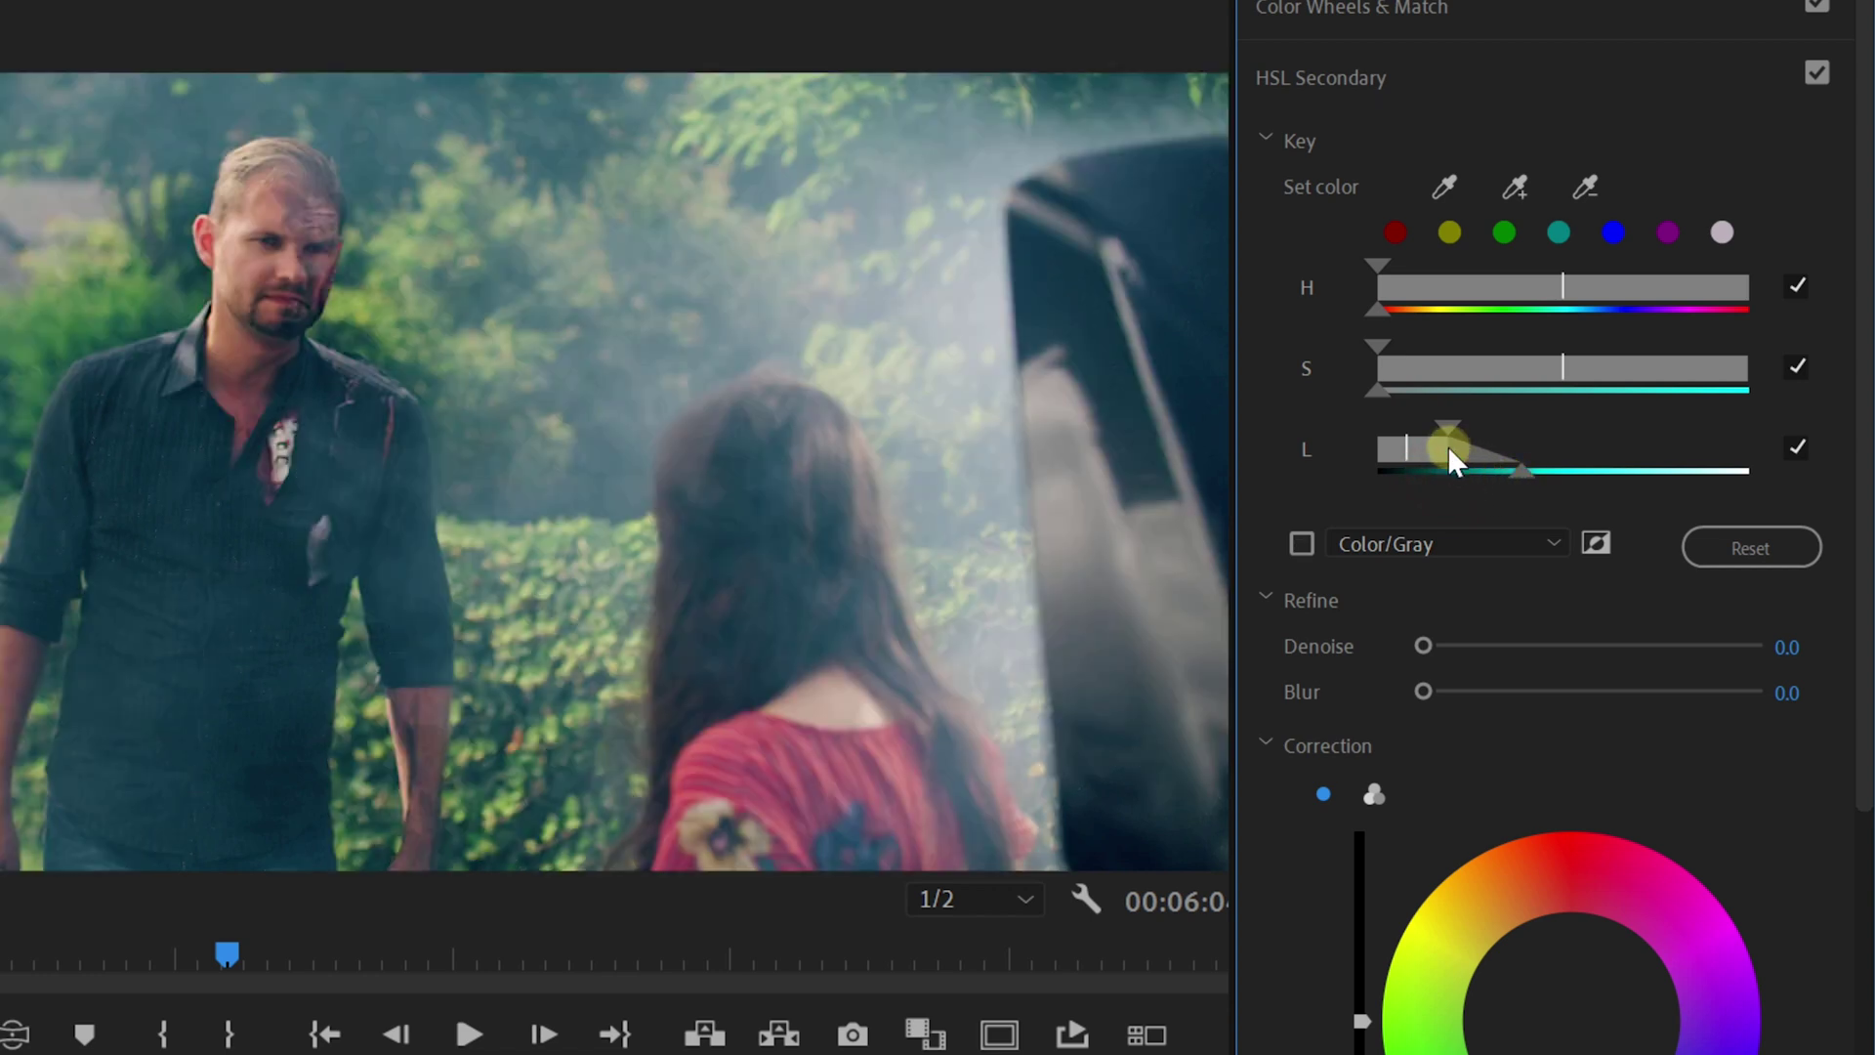
mouse_move(1443, 430)
mouse_down()
mouse_move(1424, 461)
mouse_move(1444, 461)
mouse_up()
scroll(1792, 467, down, 5)
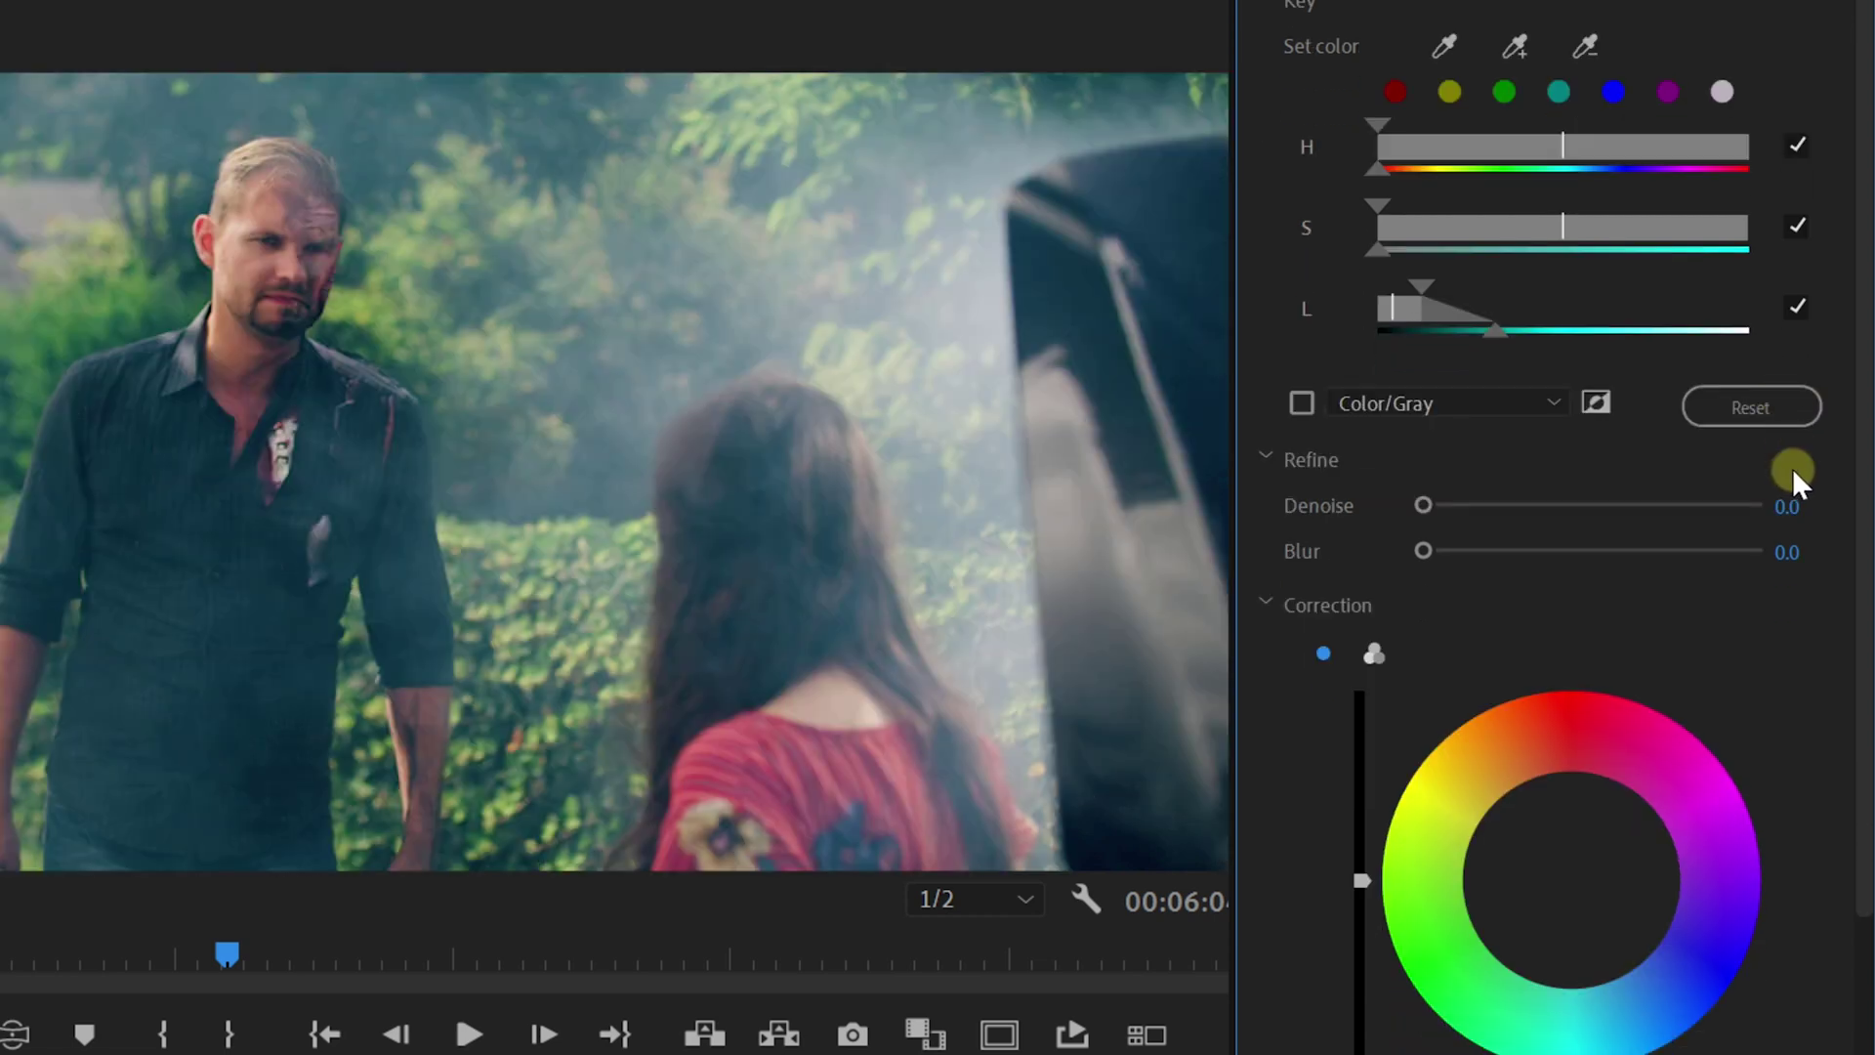
scroll(1795, 471, down, 1)
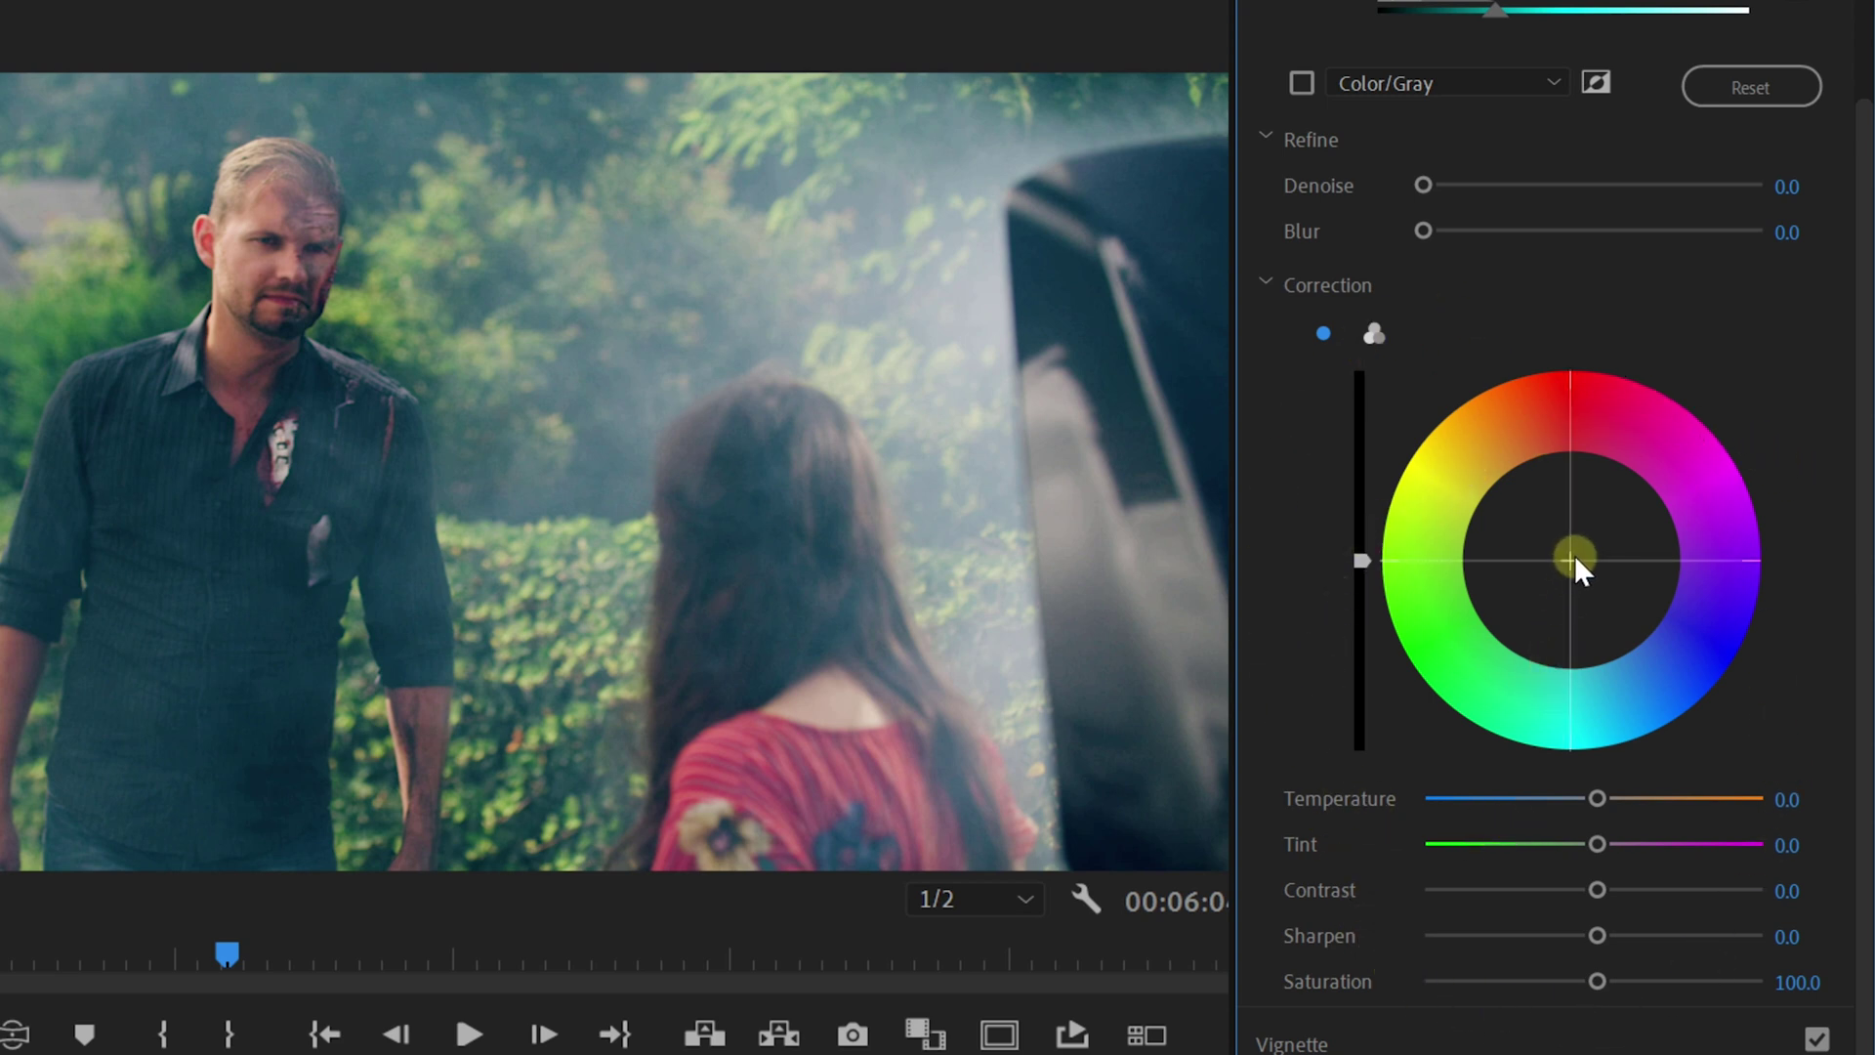
- Shift the keyed dark tones toward orange and lower Saturation to 83.5
drag(1570, 553, 1555, 480)
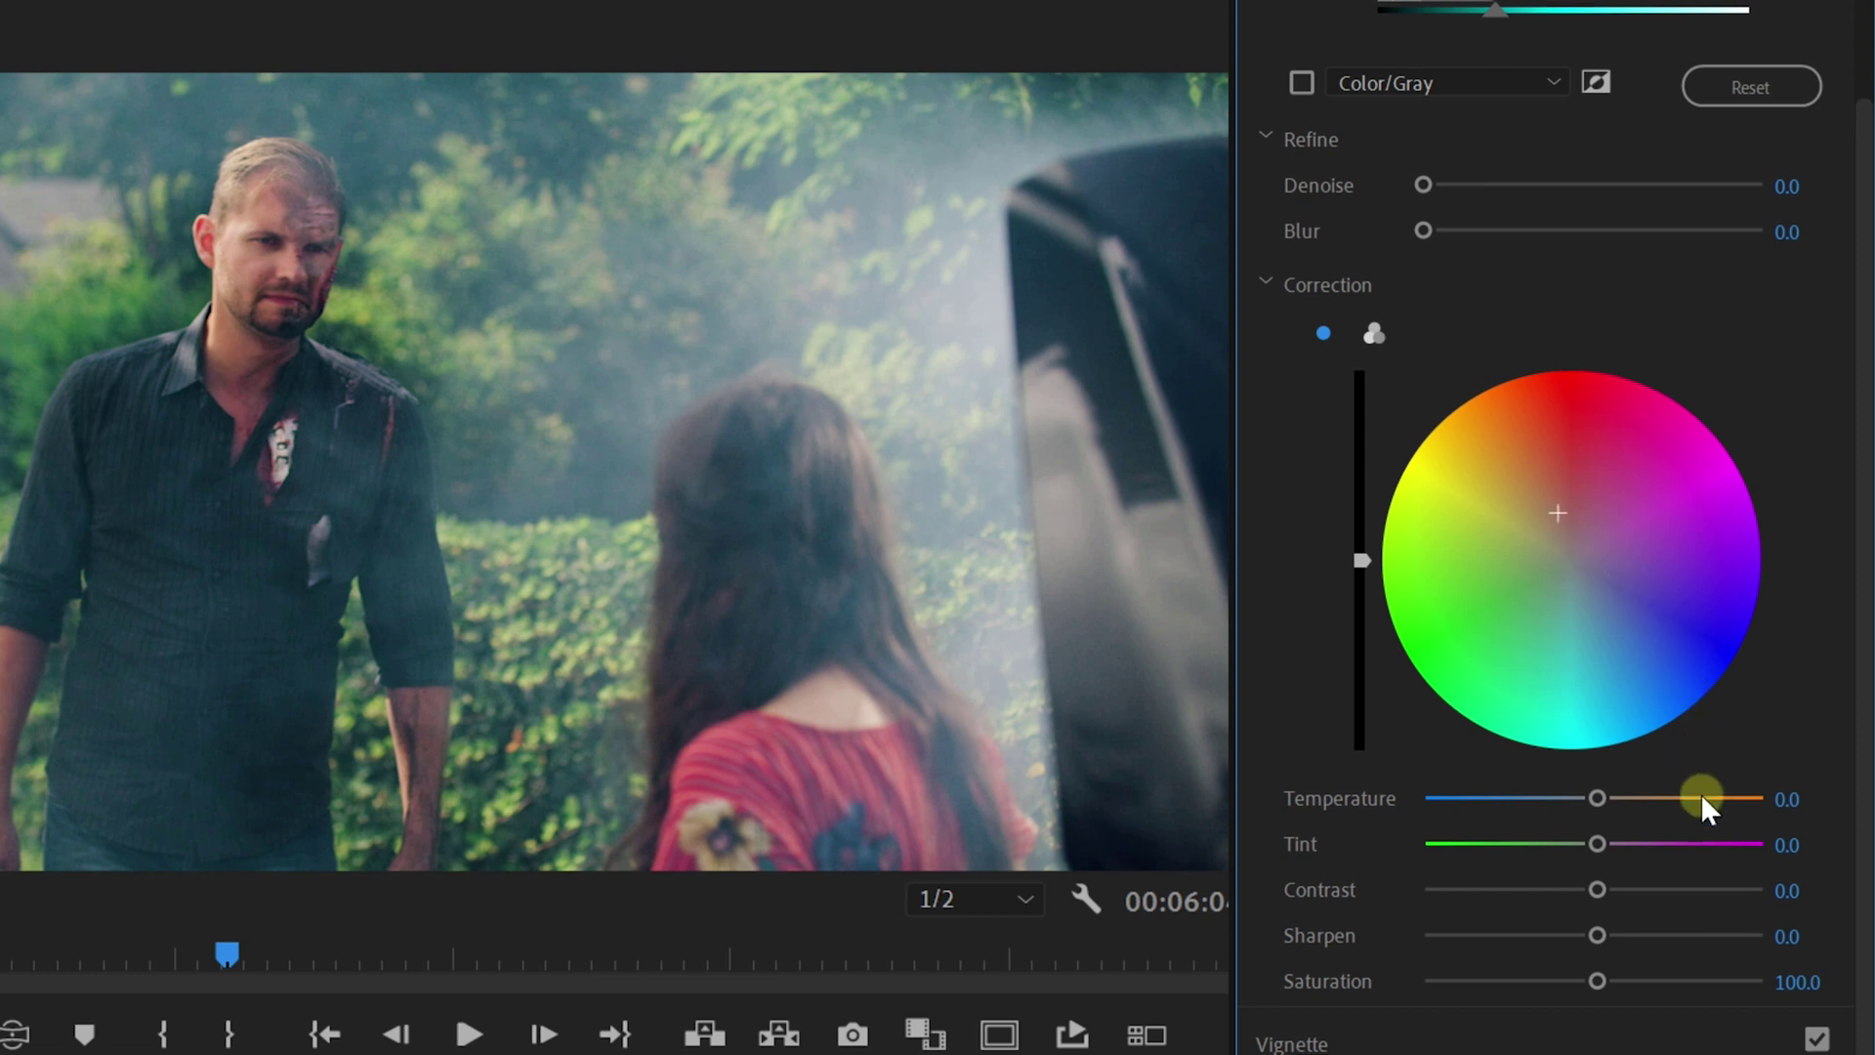
scroll(1660, 860, down, 2)
drag(1598, 889, 1529, 888)
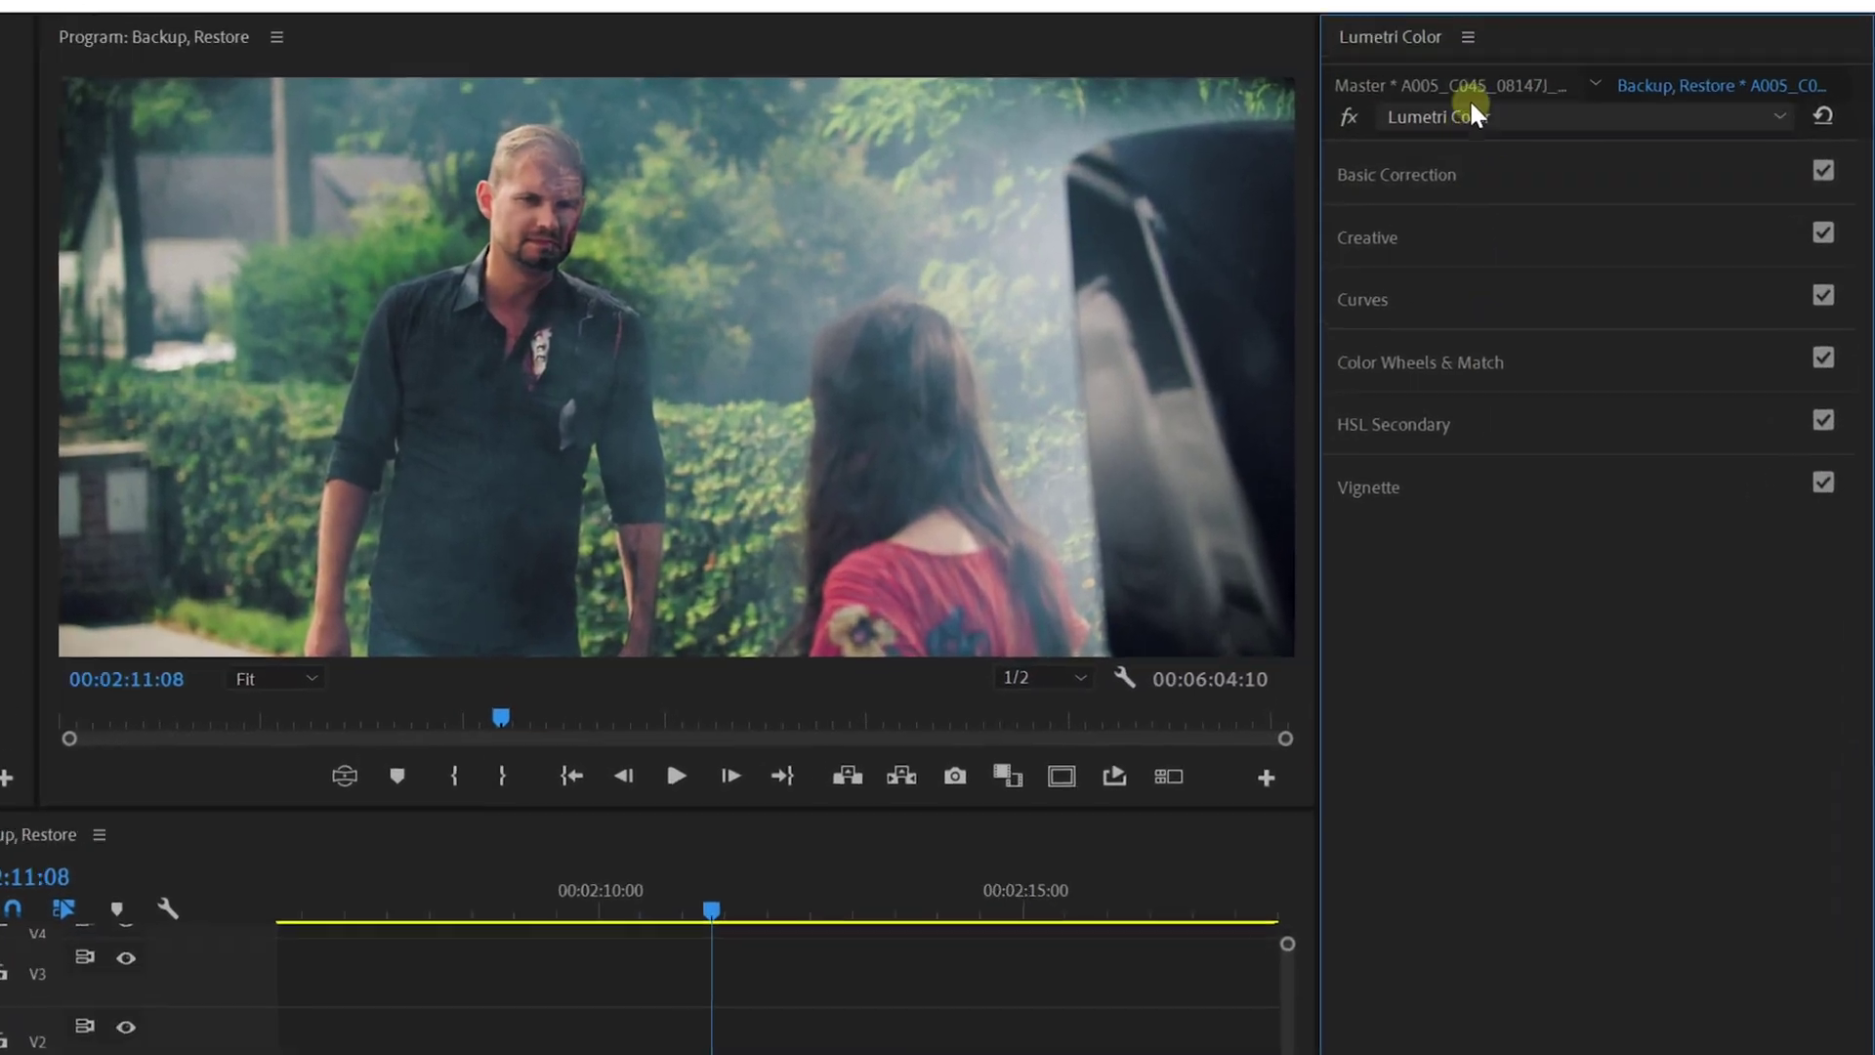
- Export the grade as the look 'My Color Grading' into My Looks, then move to 00:02:14:14
click(1567, 68)
click(1719, 213)
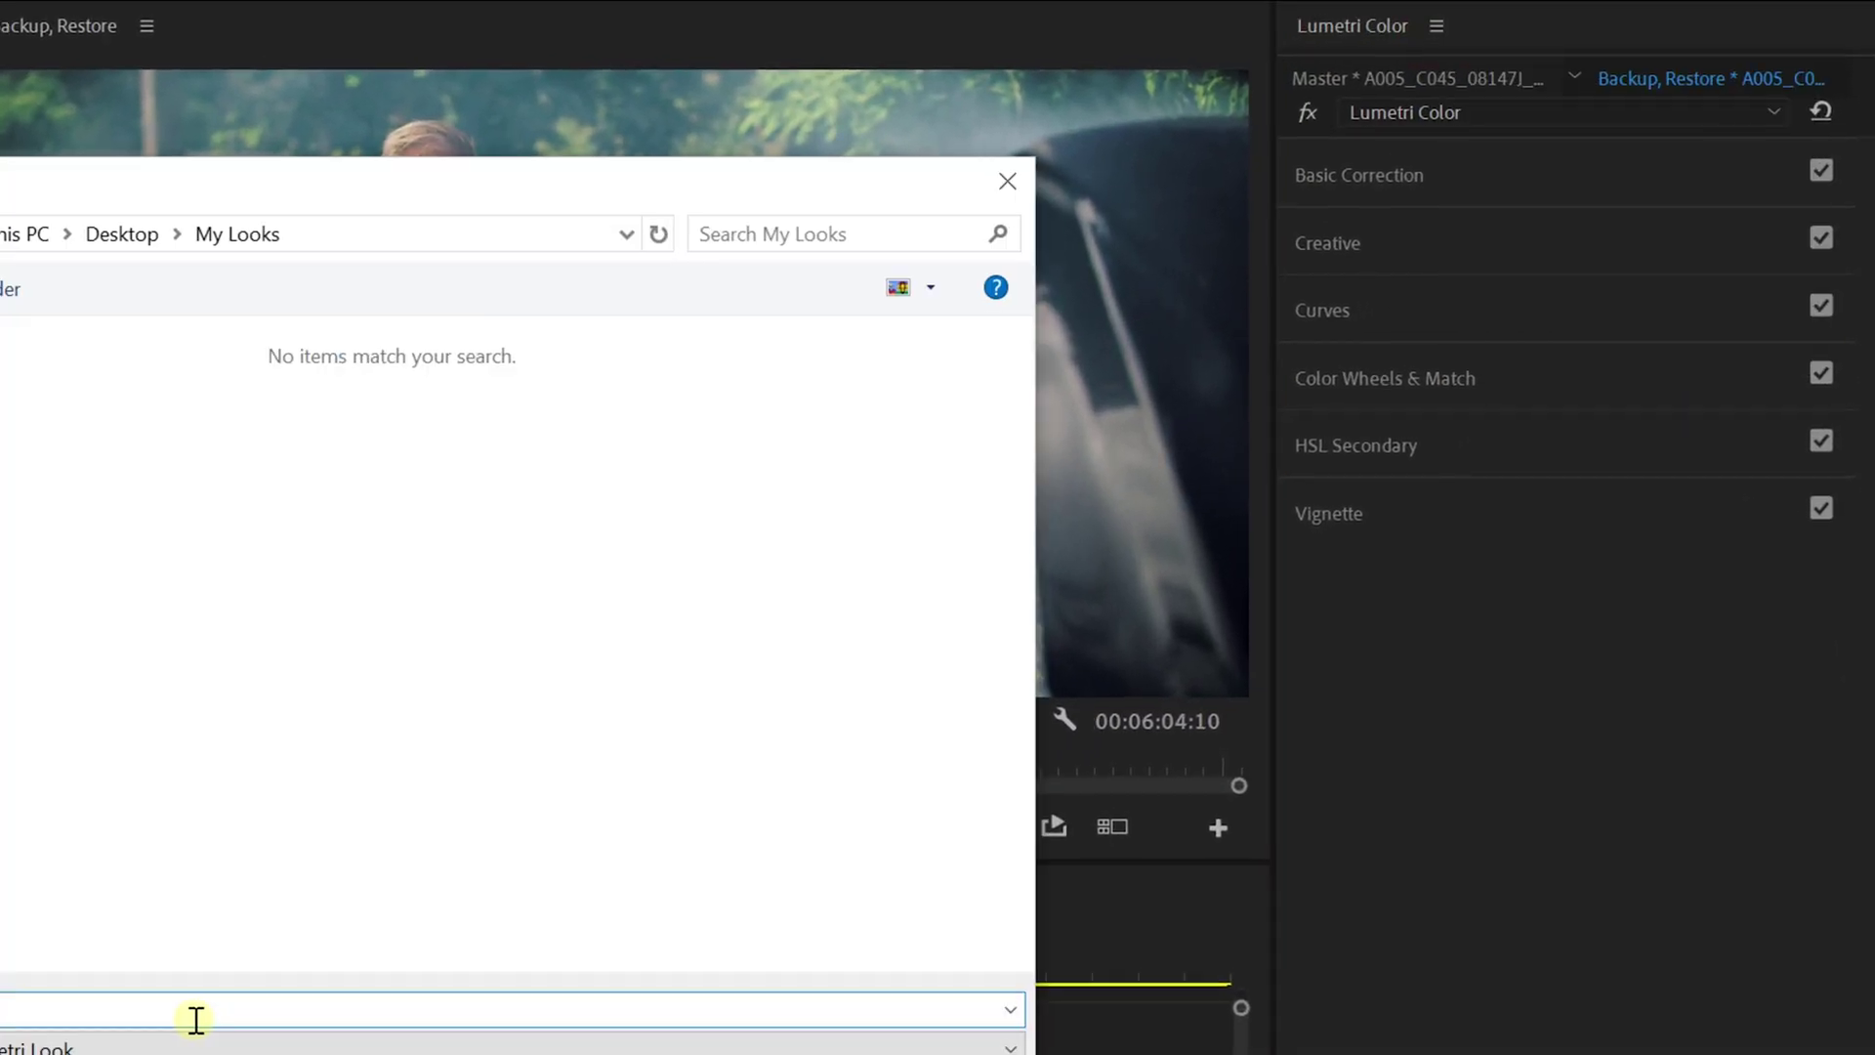
text(My Color Grading)
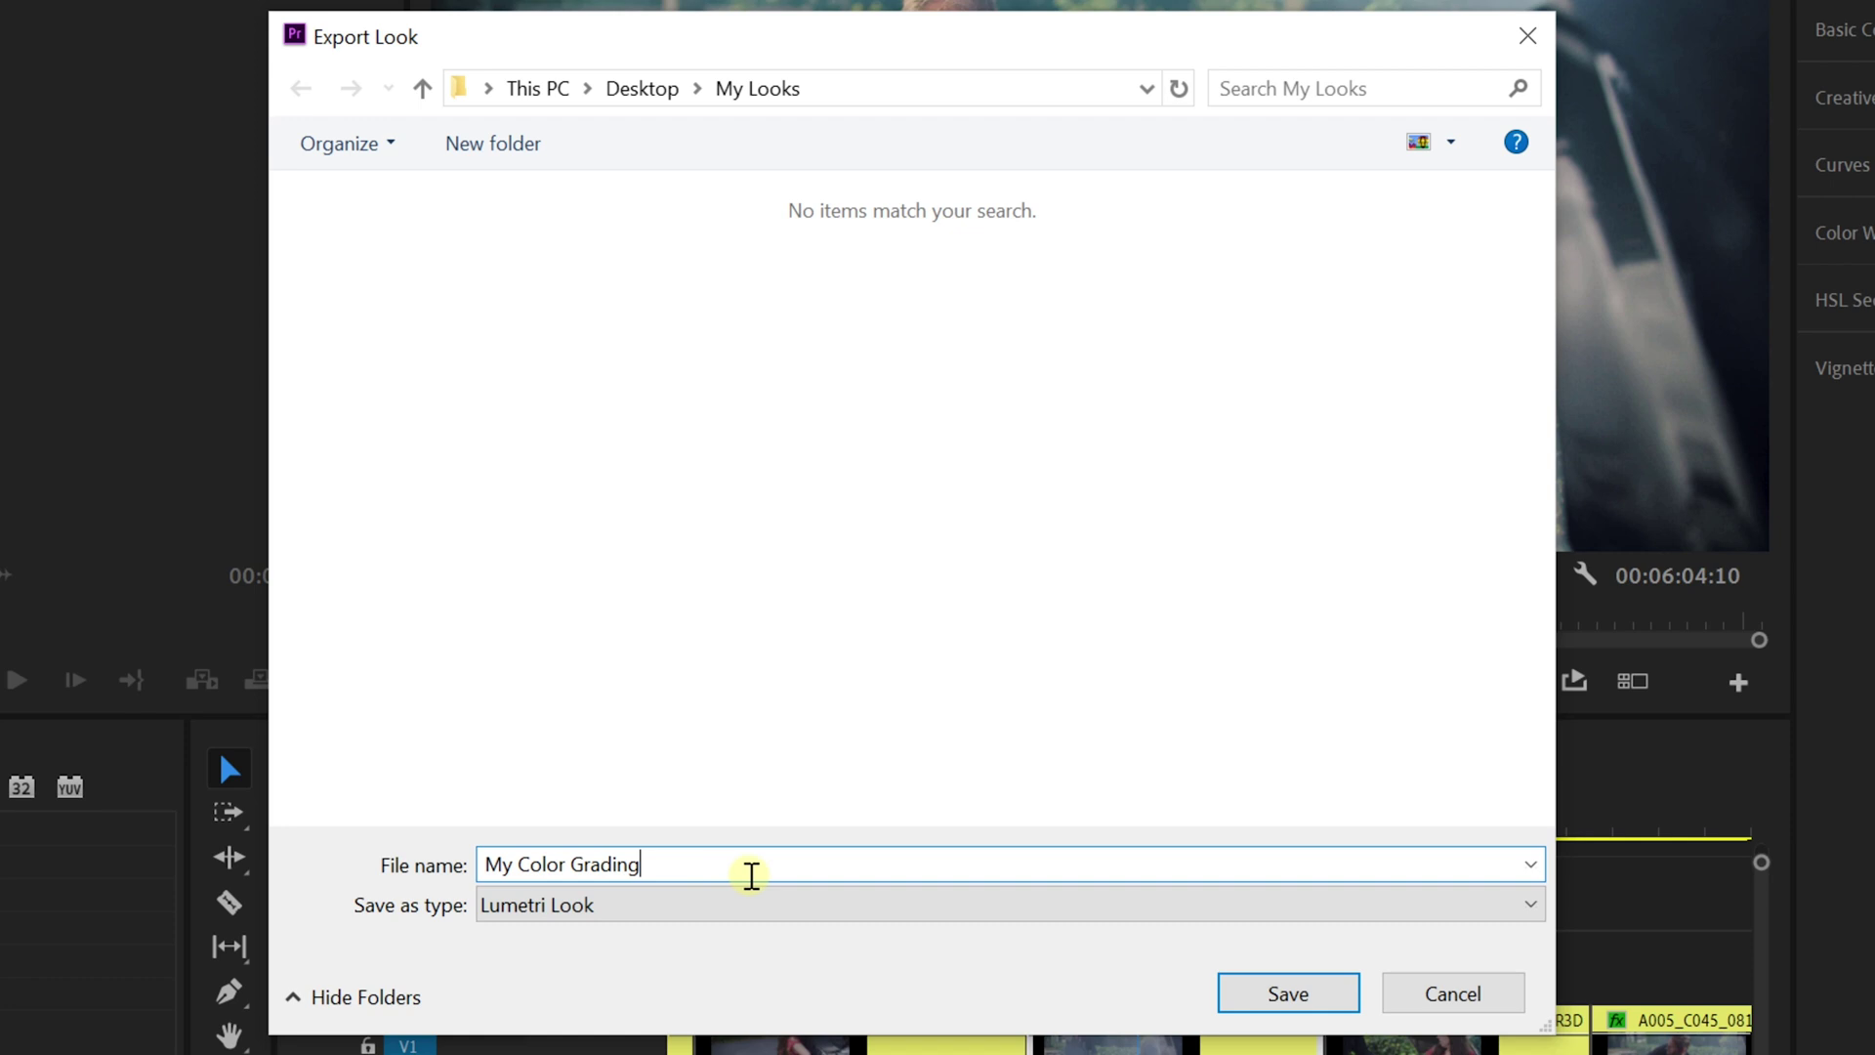
click(1287, 993)
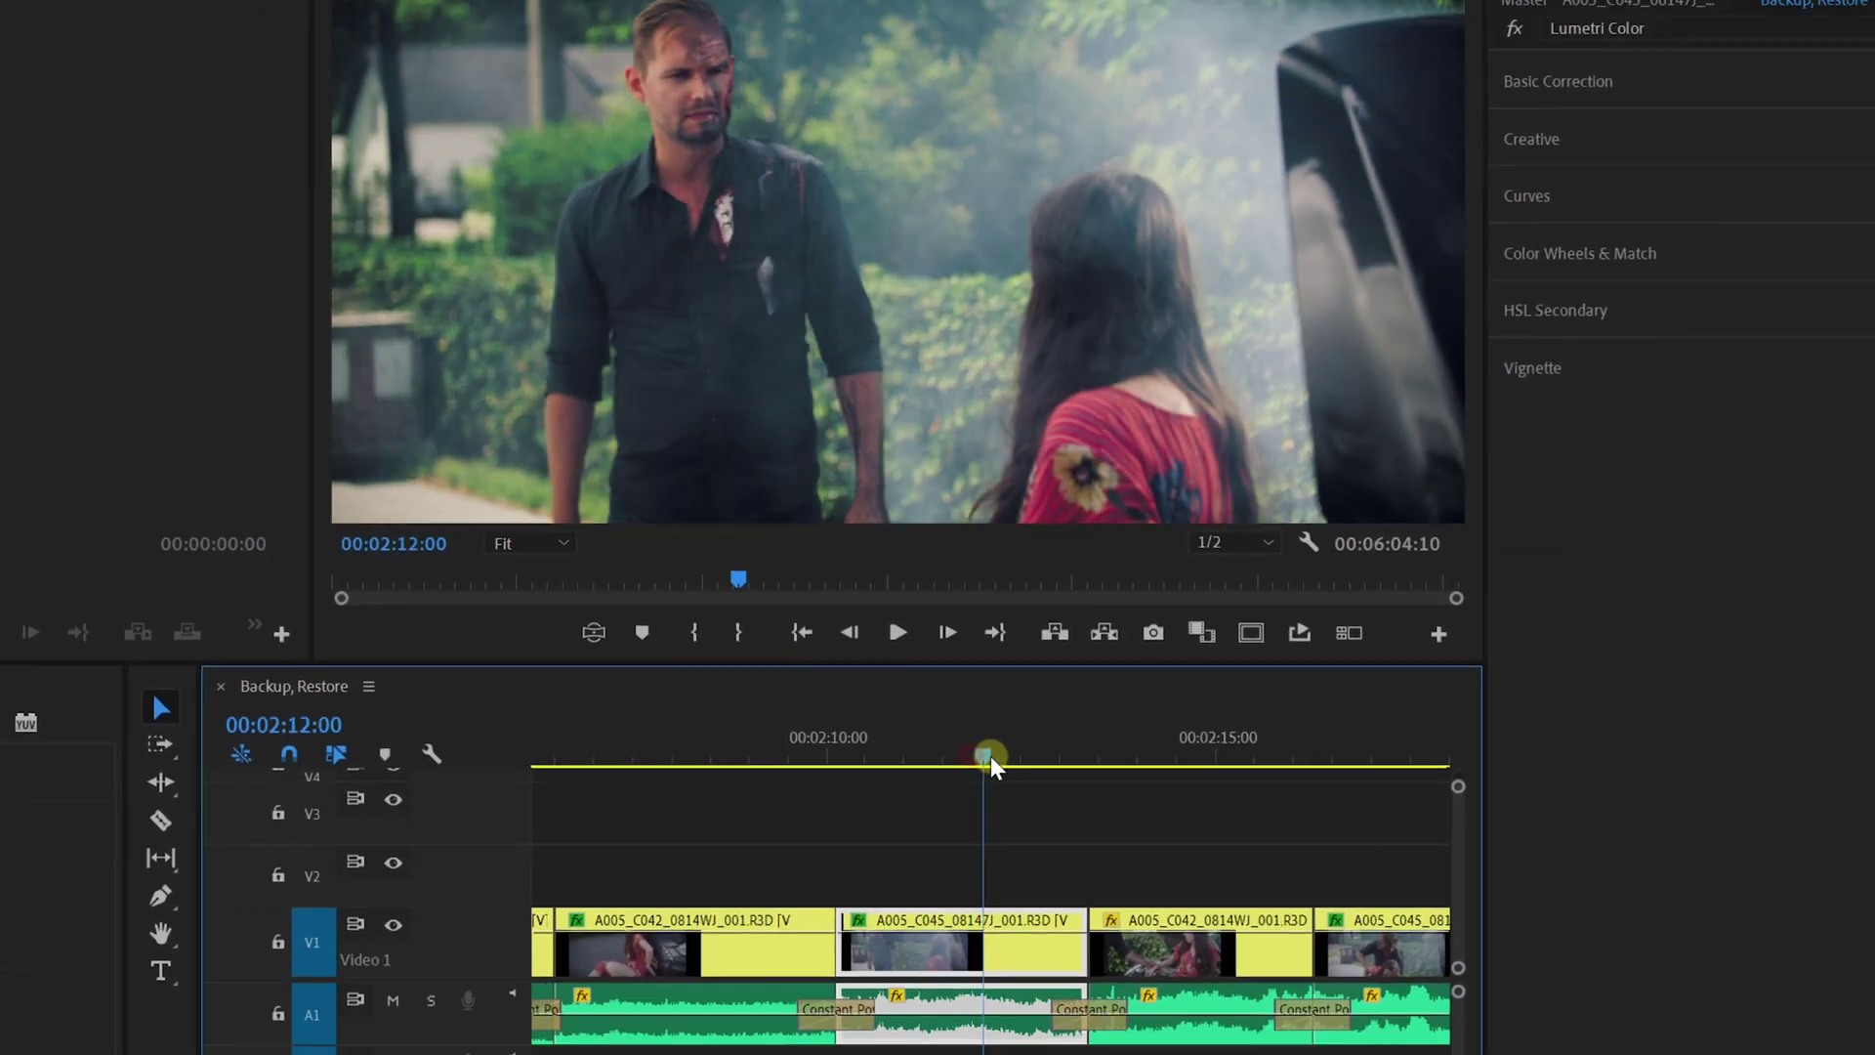
drag(990, 756, 1182, 756)
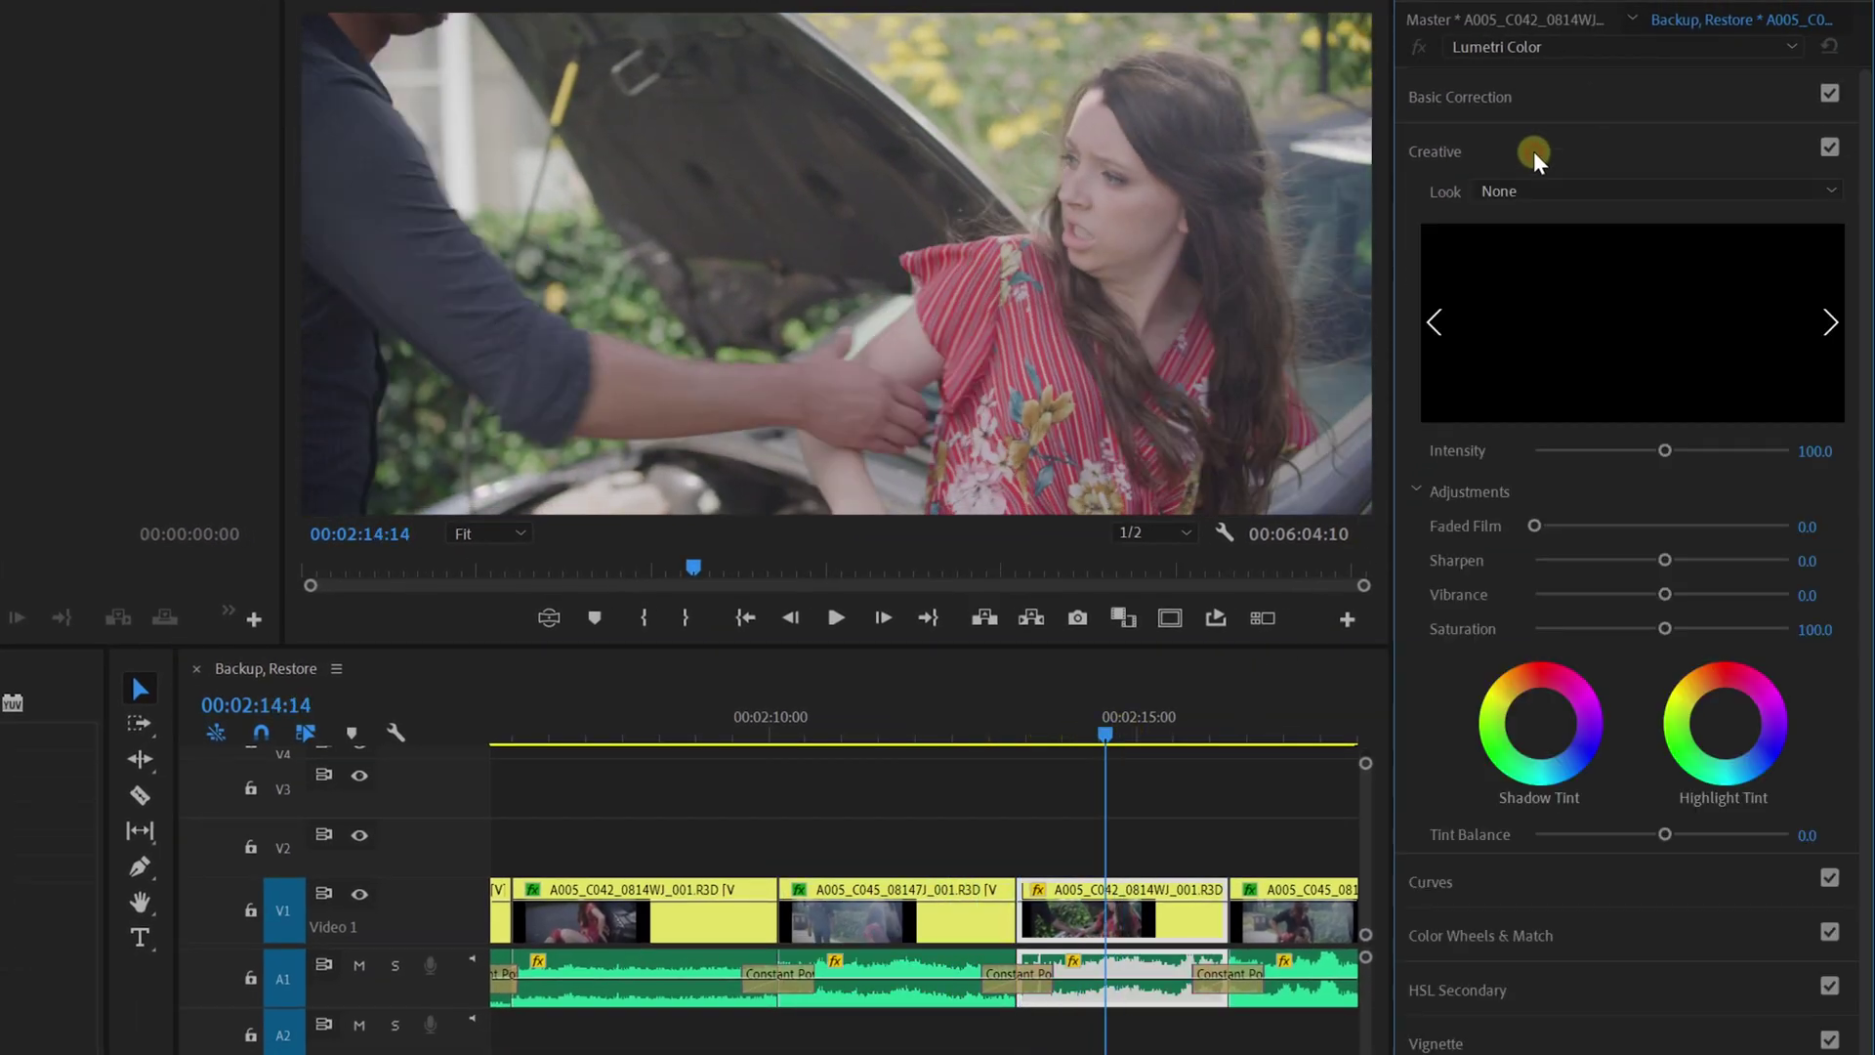
- Load My Color Grading.look from disk as the second clip's Creative Look
click(1533, 152)
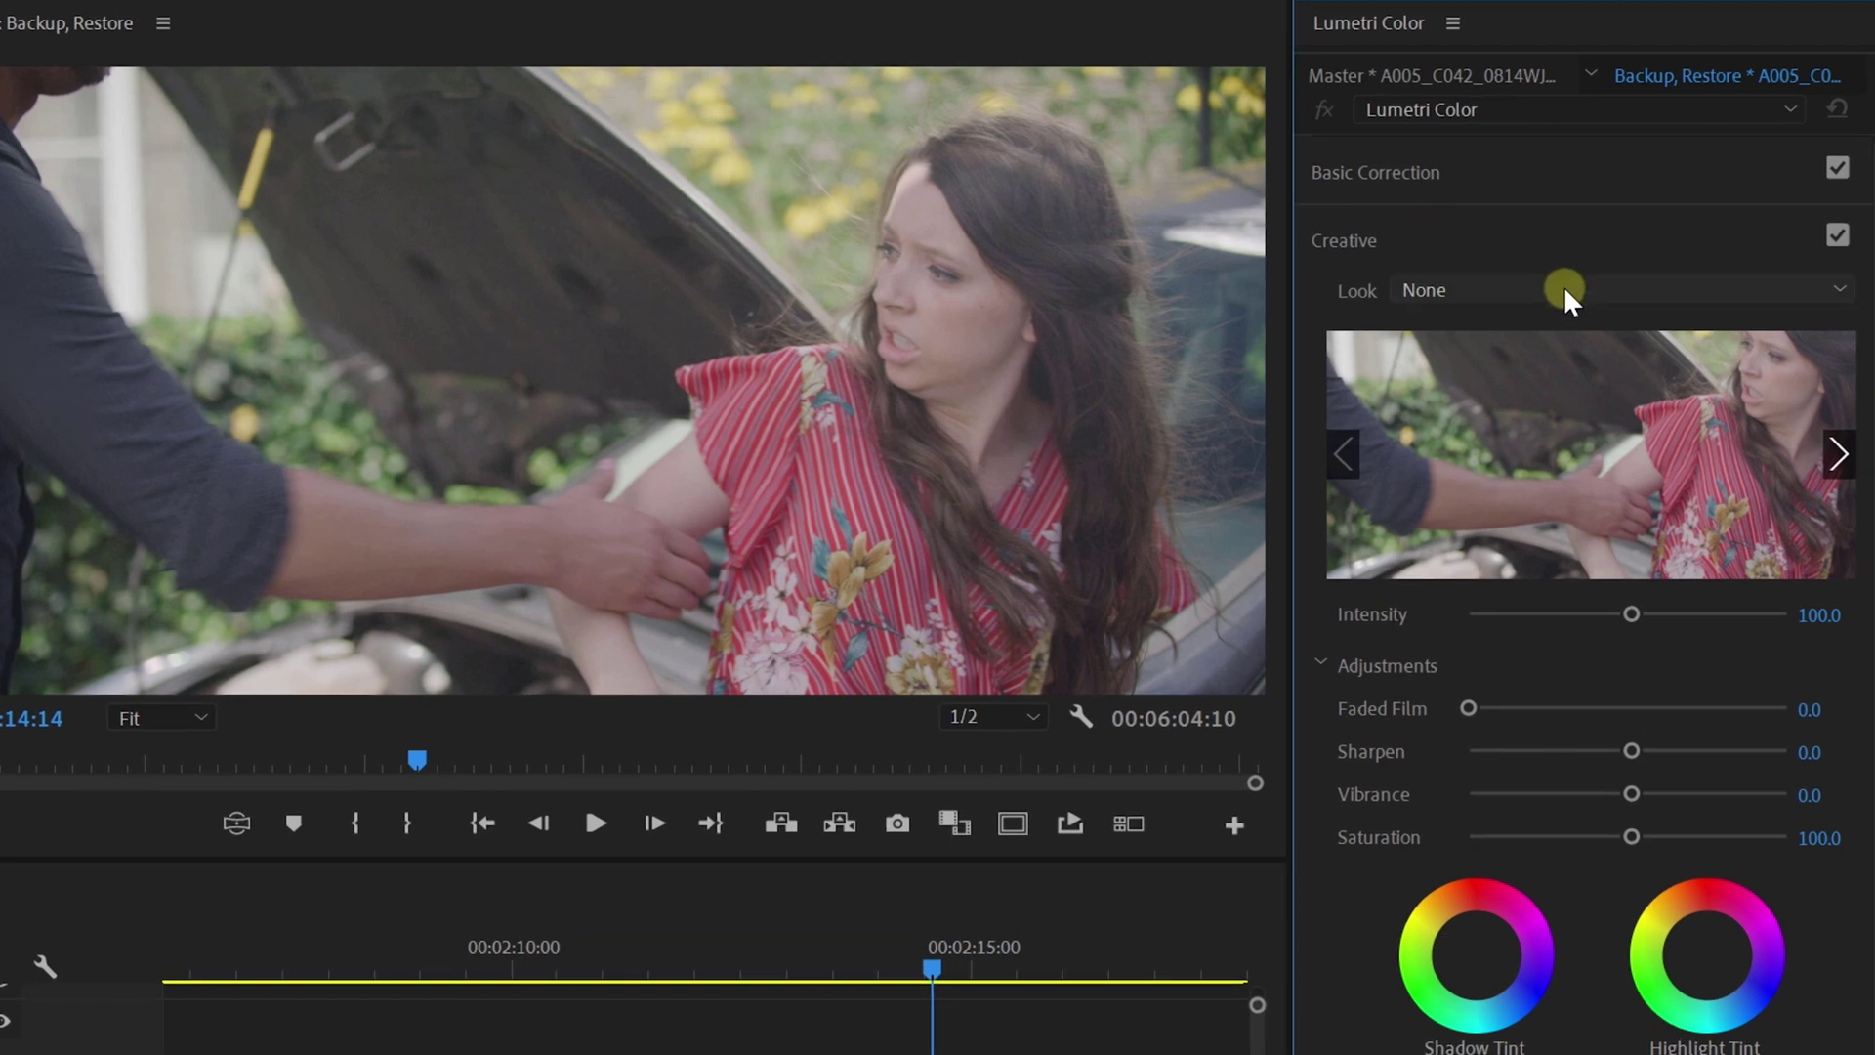
click(1563, 290)
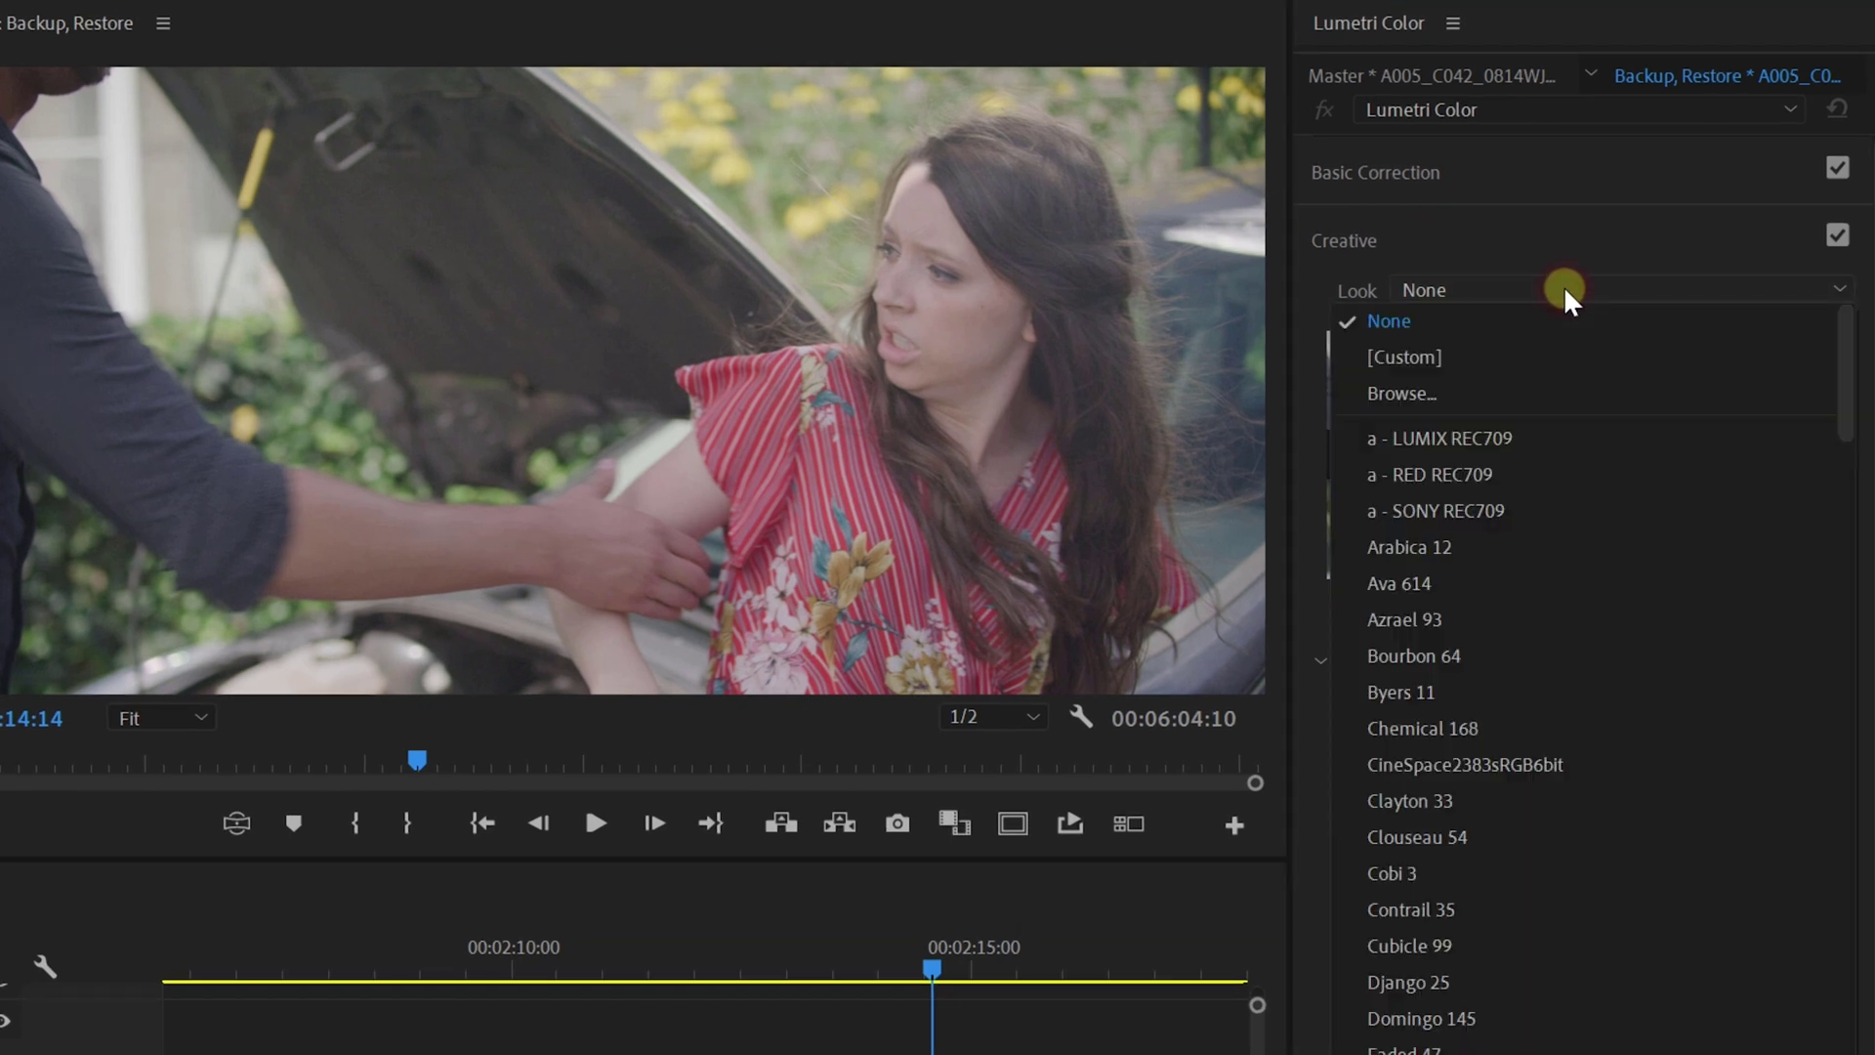
click(1605, 355)
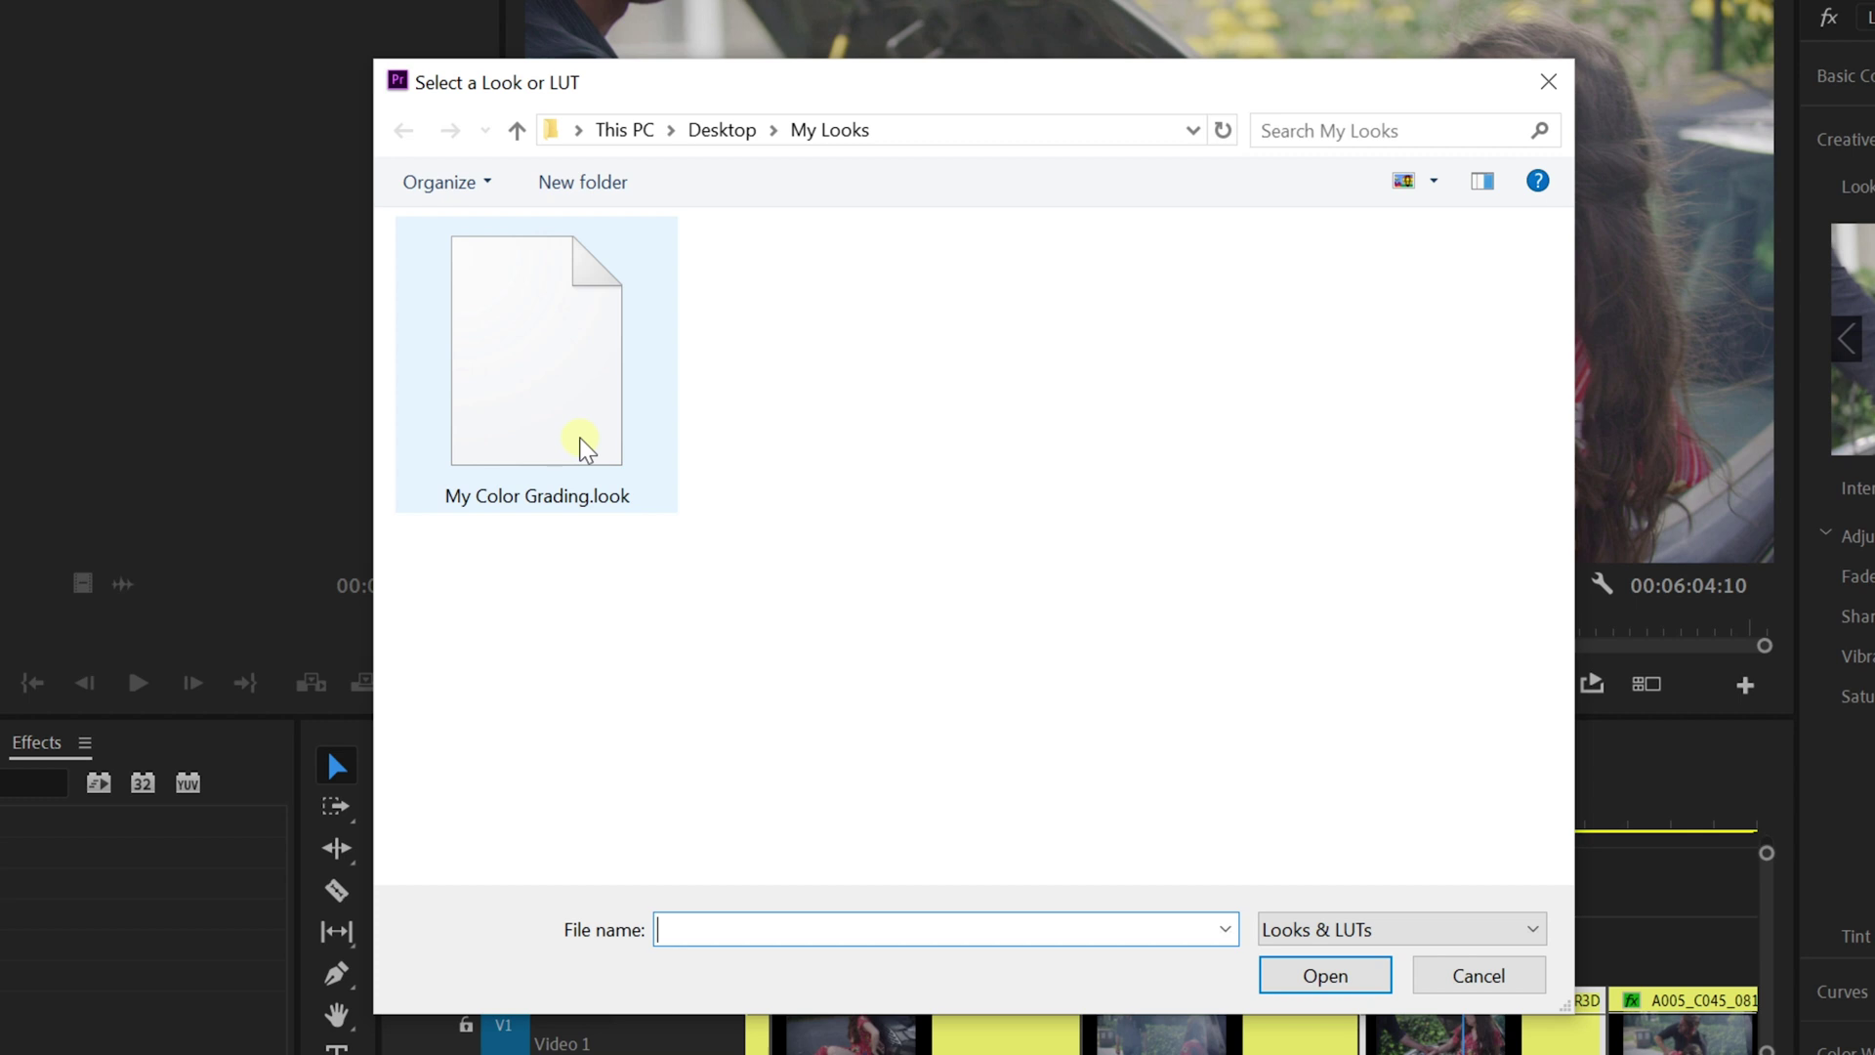
click(580, 440)
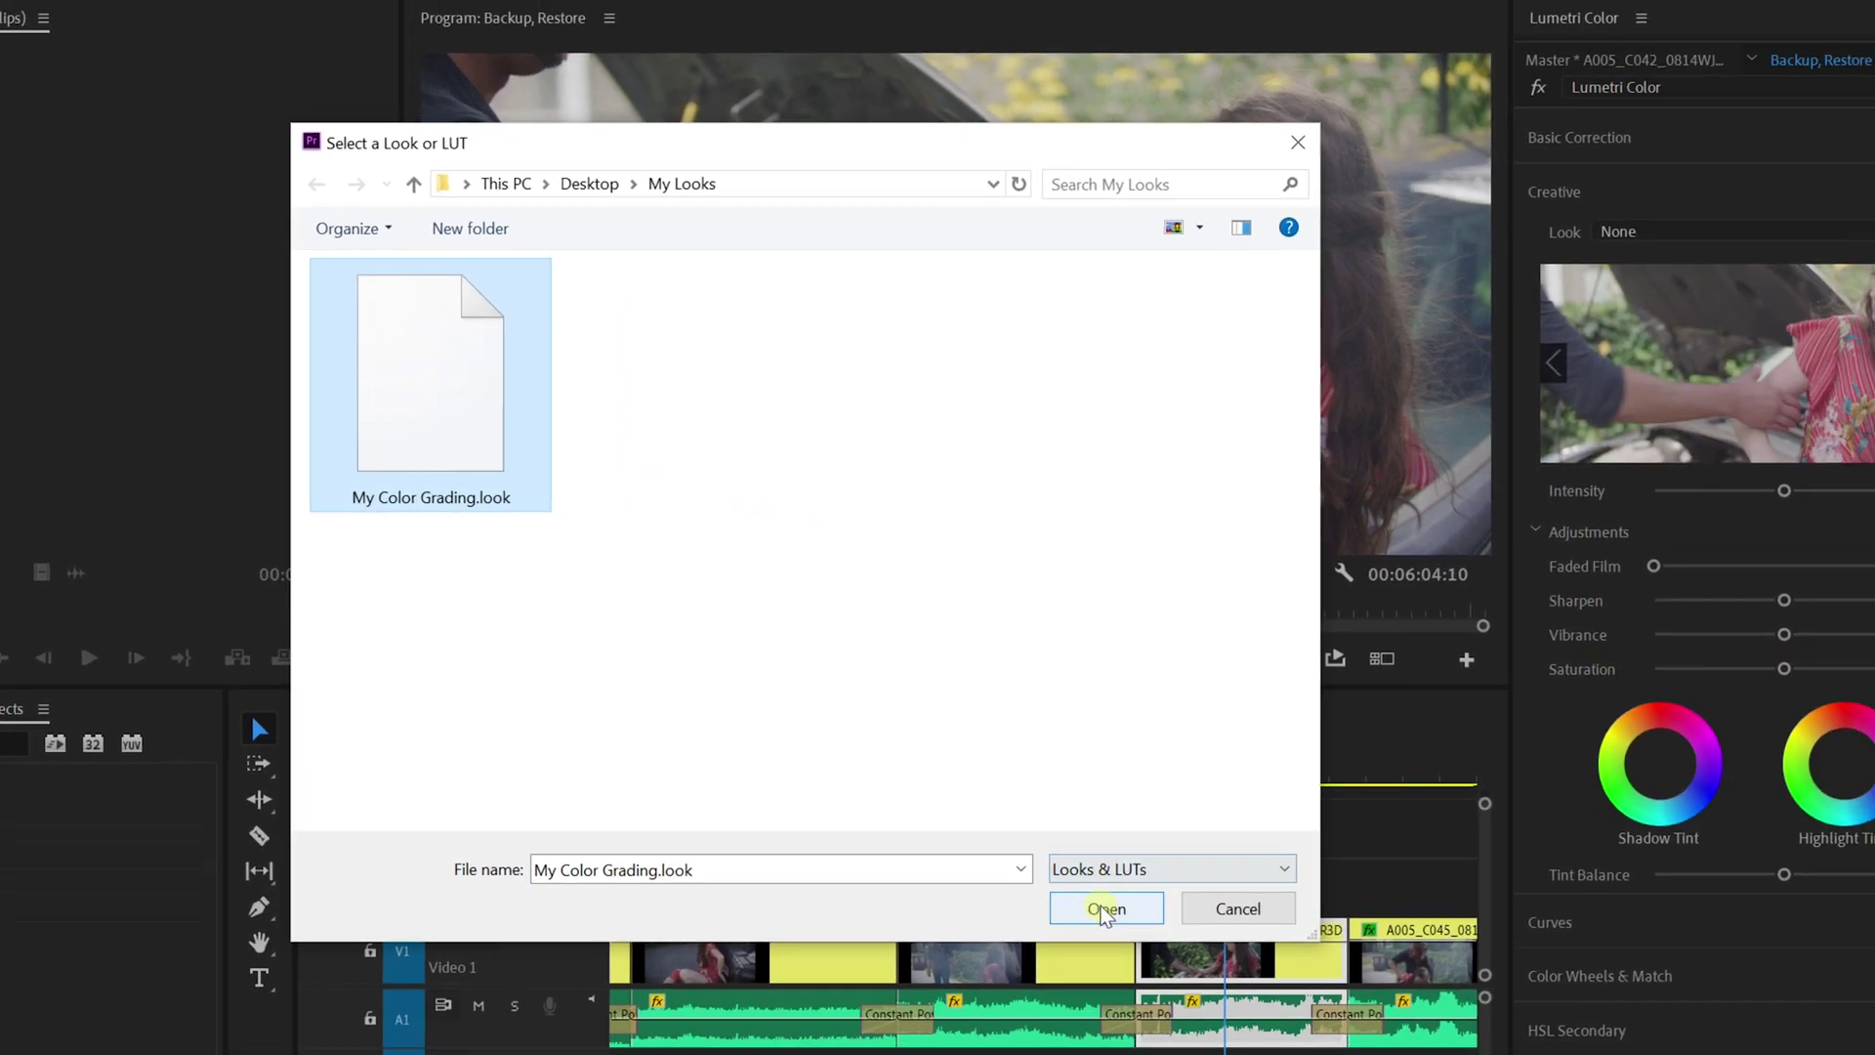
click(1326, 976)
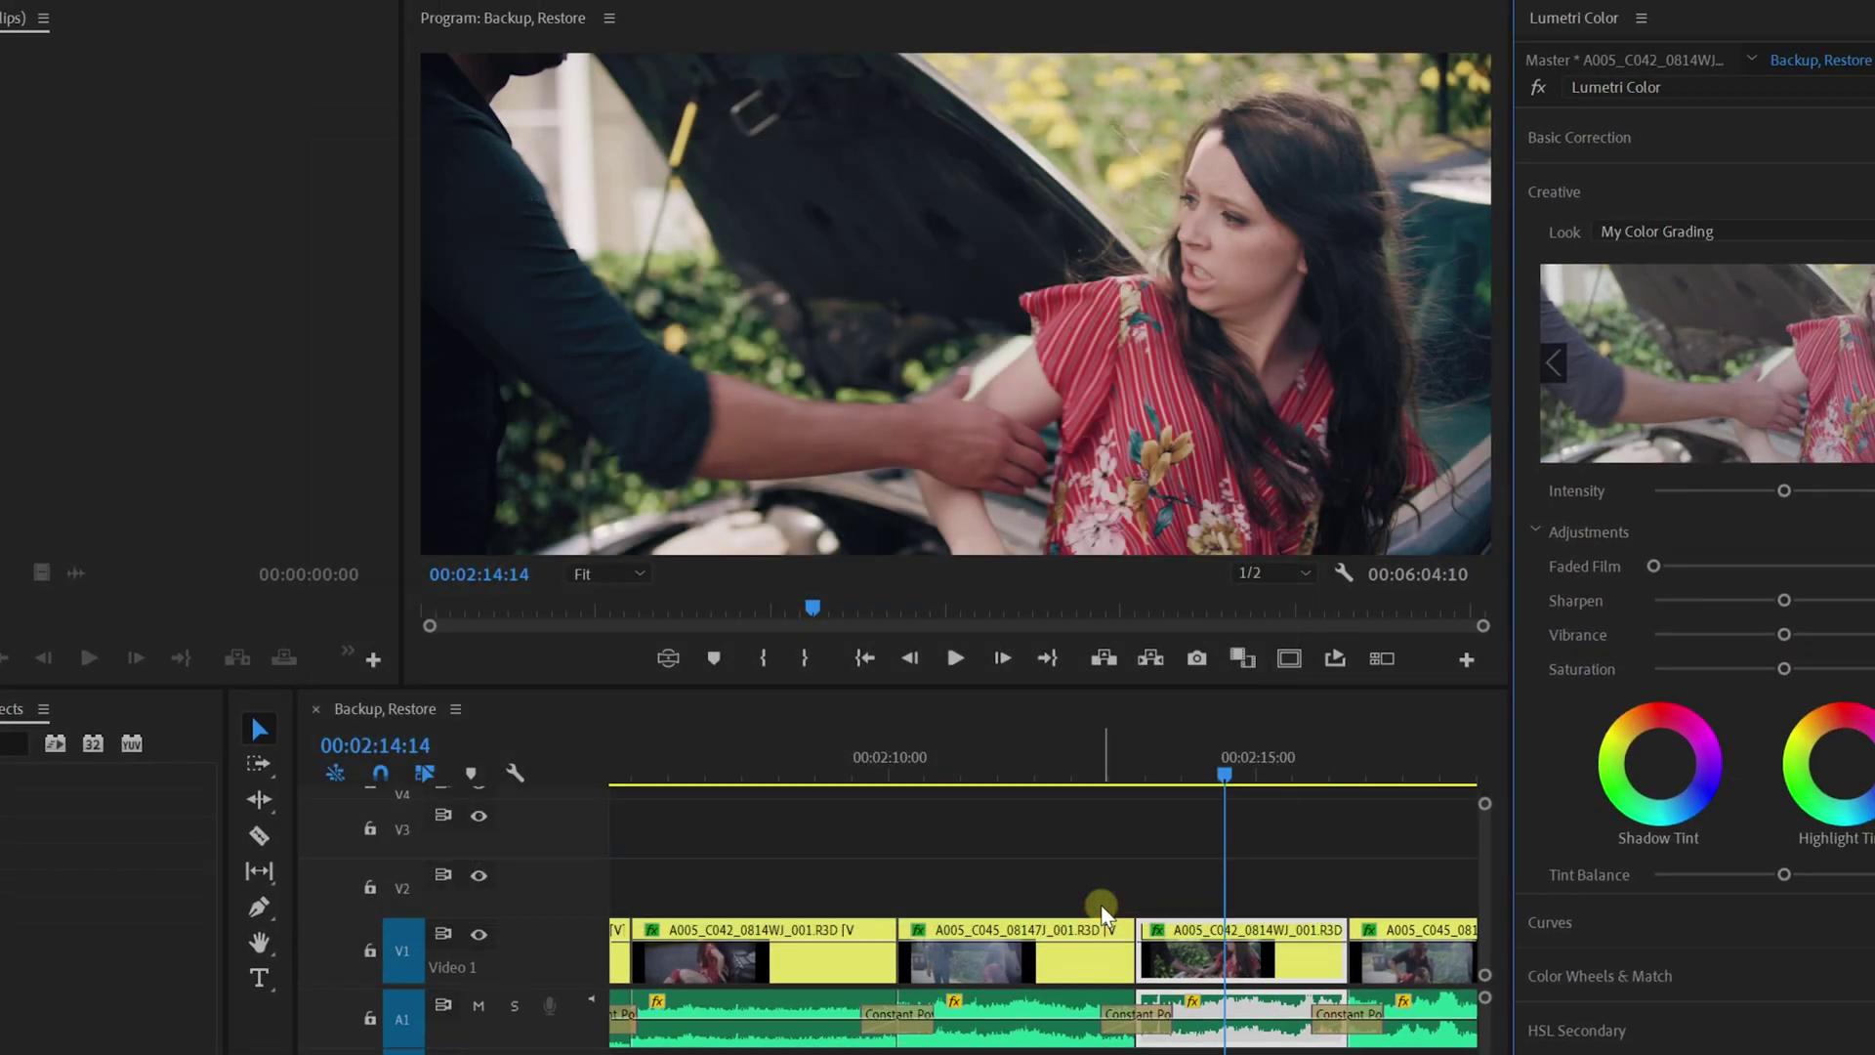